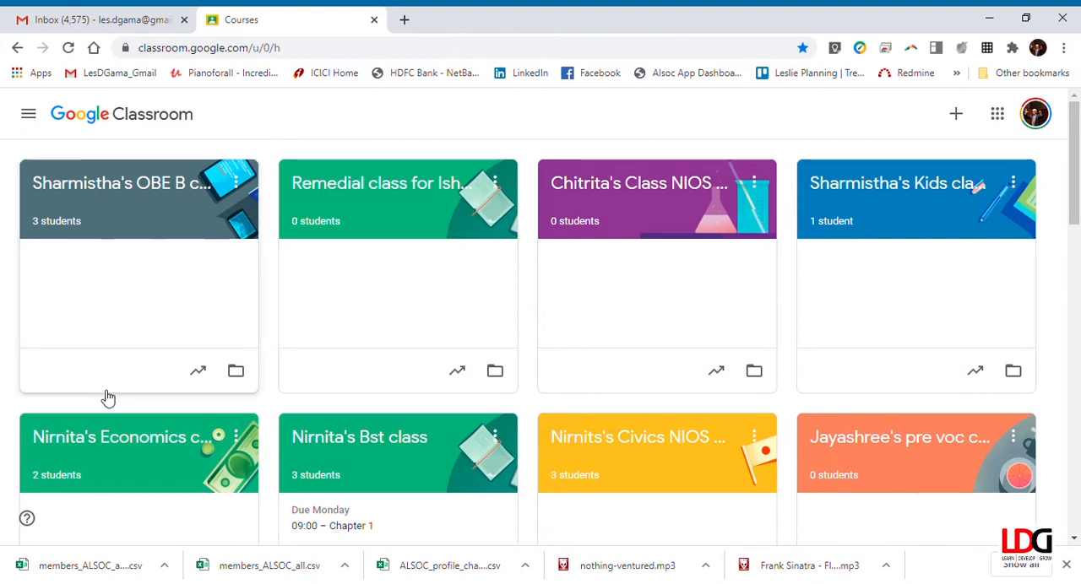
Step: Open the classwork of the Demo Class for We Can and create a new quiz assignment
{"action": "scroll", "coordinate": [465, 430], "scroll_direction": "down", "scroll_amount": 10}
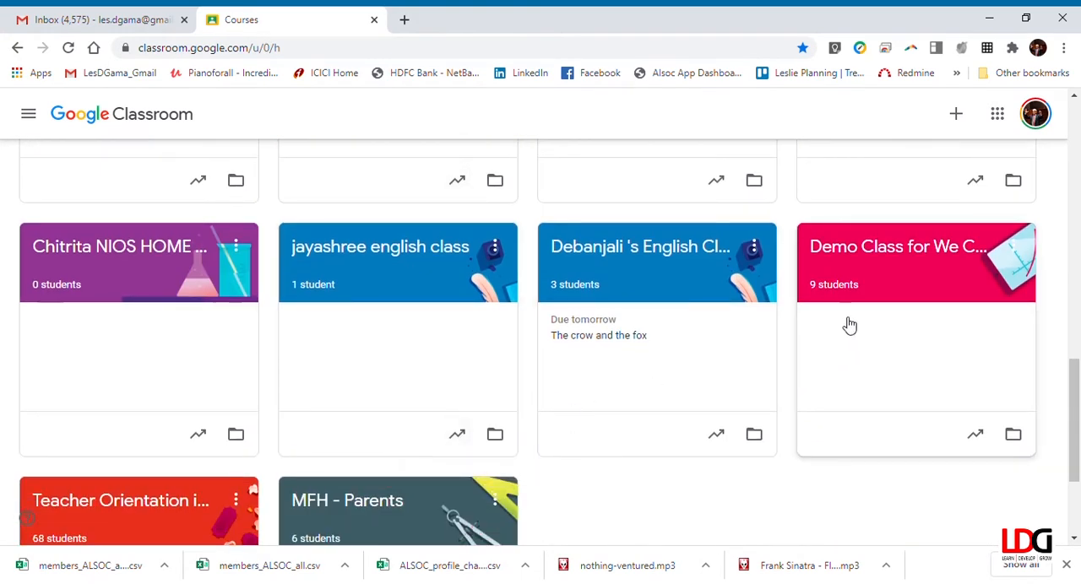
{"action": "left_click", "coordinate": [853, 249]}
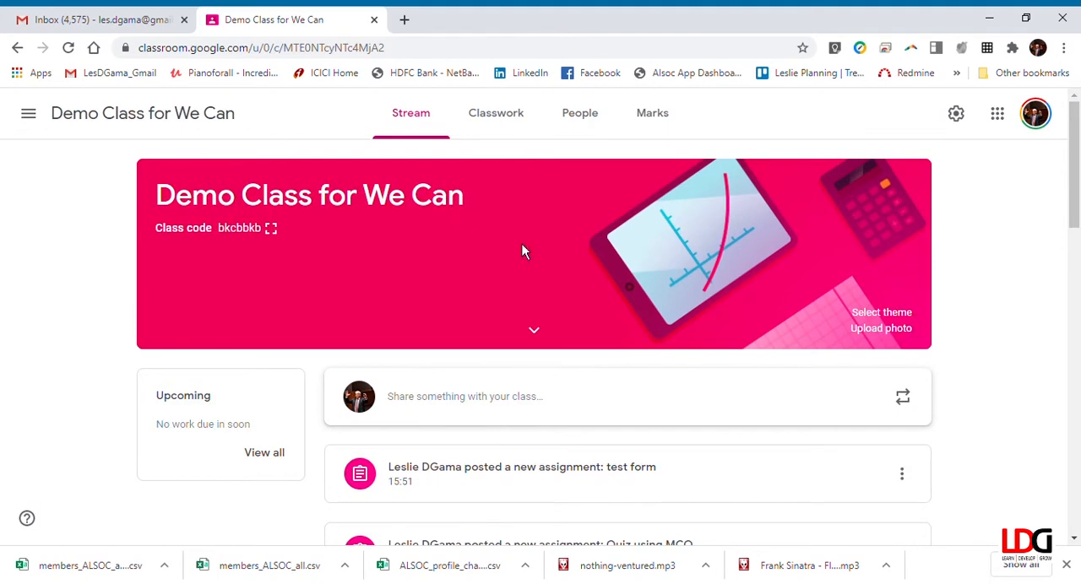
{"action": "left_click", "coordinate": [500, 123]}
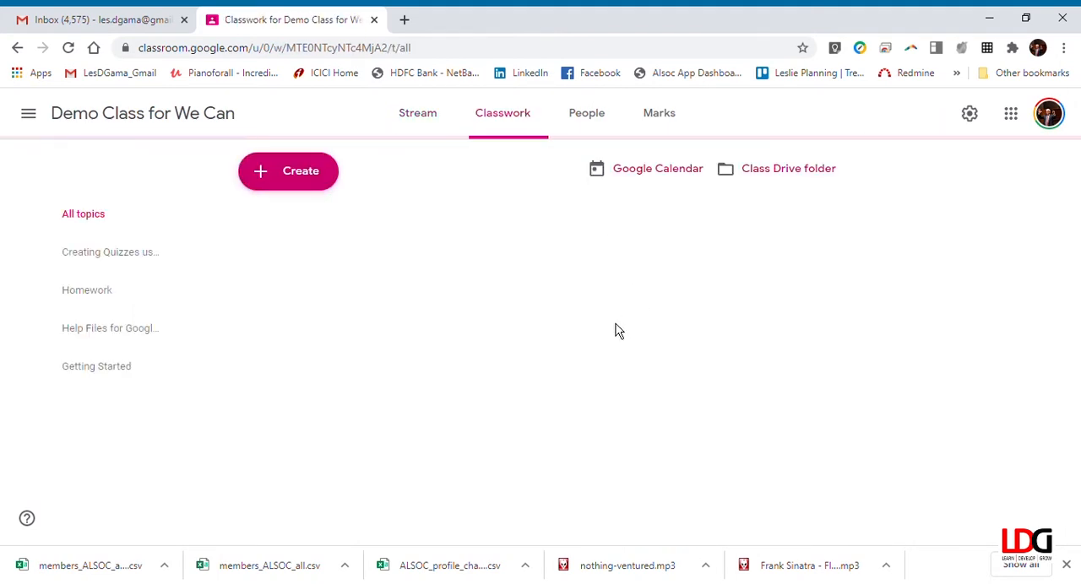
{"action": "left_click", "coordinate": [302, 179]}
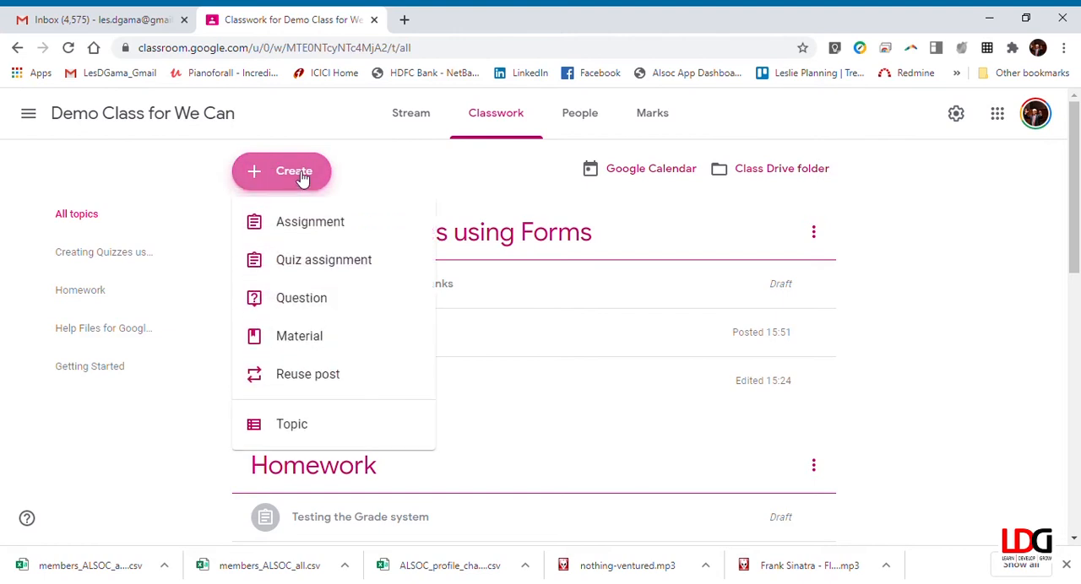
{"action": "left_click", "coordinate": [317, 263]}
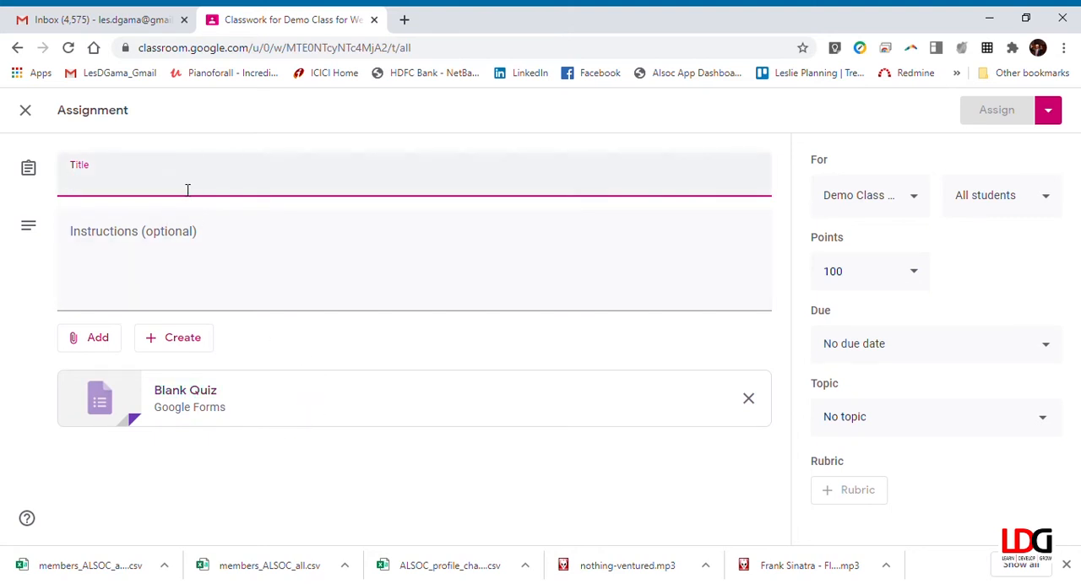
Step: Title the assignment "My First Quiz"
{"action": "type", "text": "My"}
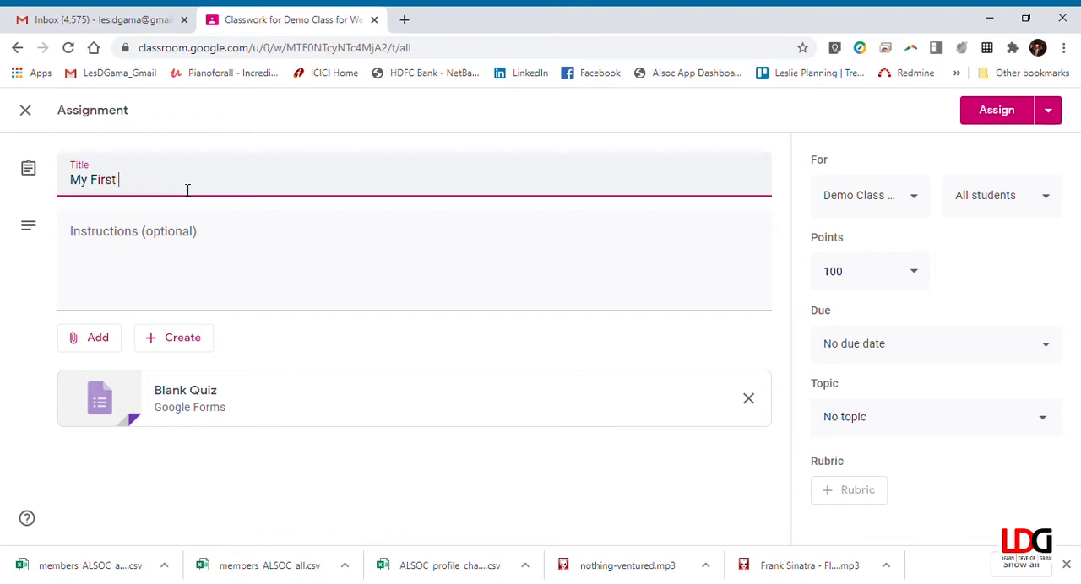
{"action": "type", "text": " First Quiz"}
Step: Enter the assignment instructions "Please answer all the MCQs and submit the form."
{"action": "left_click", "coordinate": [266, 250]}
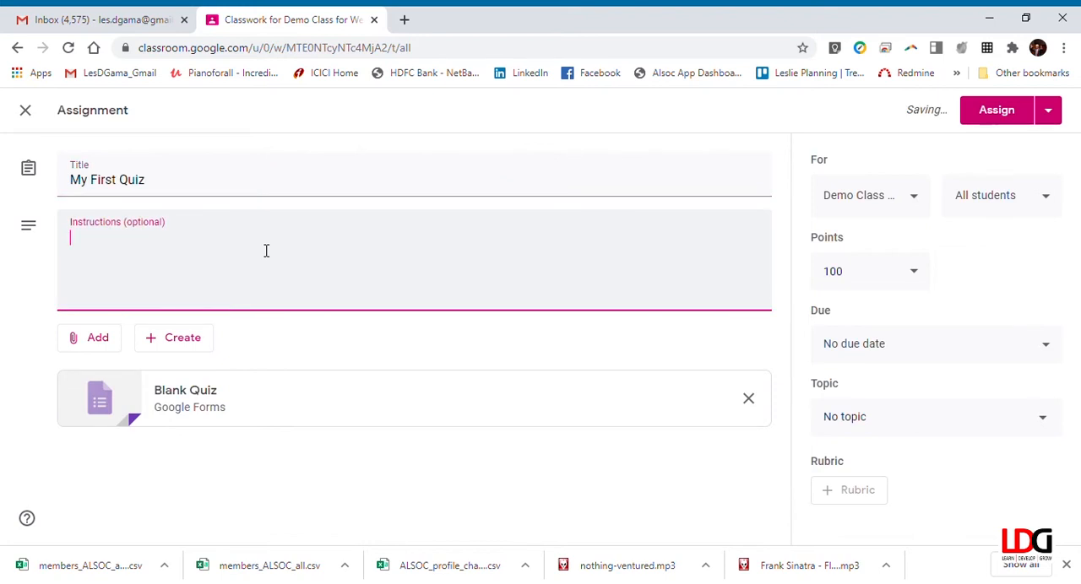
{"action": "type", "text": "Plese answer all the MCQs"}
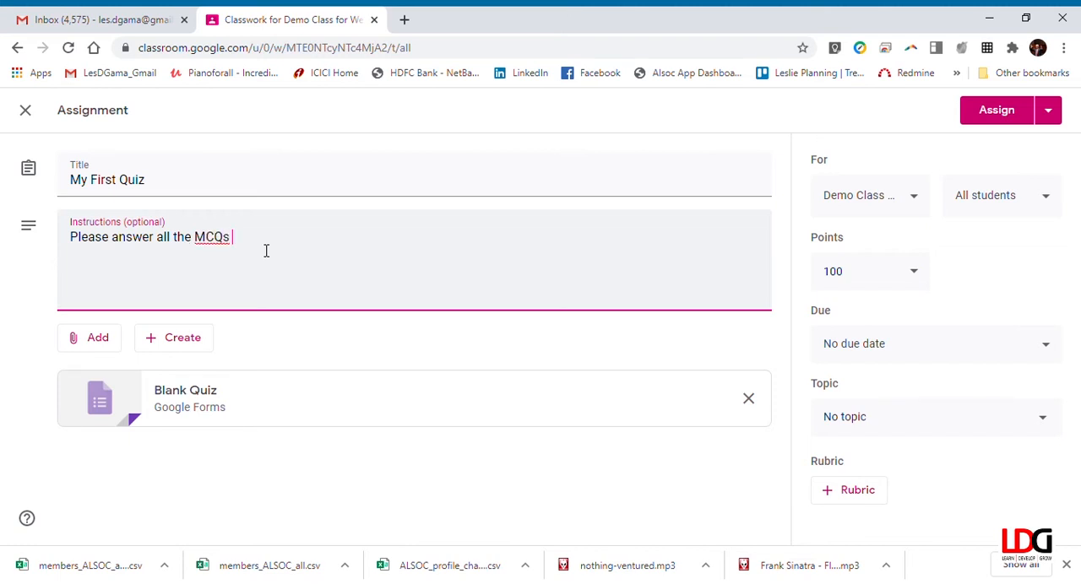
{"action": "type", "text": "and"}
{"action": "type", "text": "submit the form."}
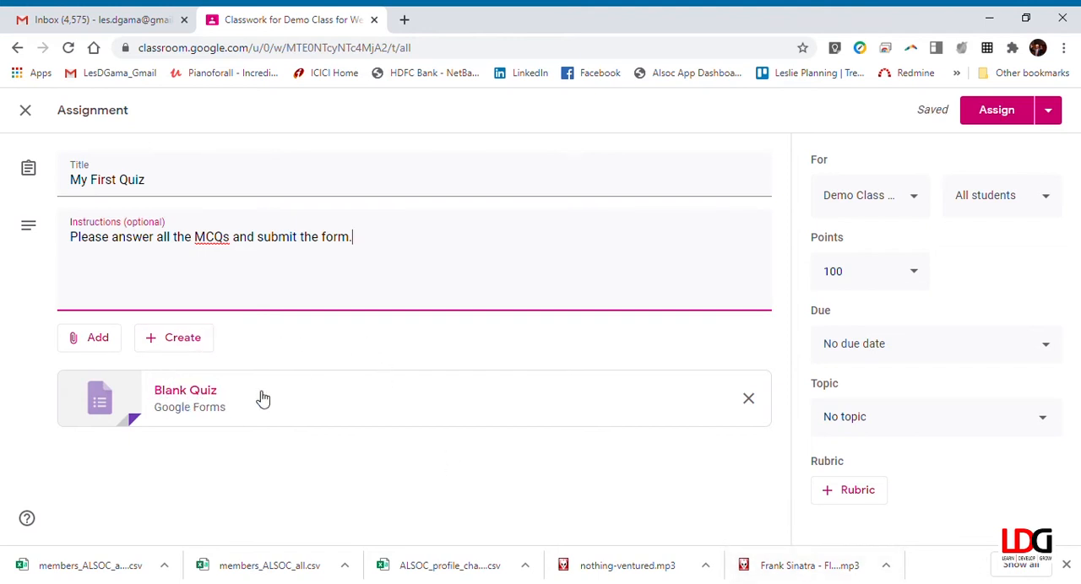
Step: Open the attached Blank Quiz form and rename the form file to "My First Quiz"
{"action": "left_click", "coordinate": [201, 397]}
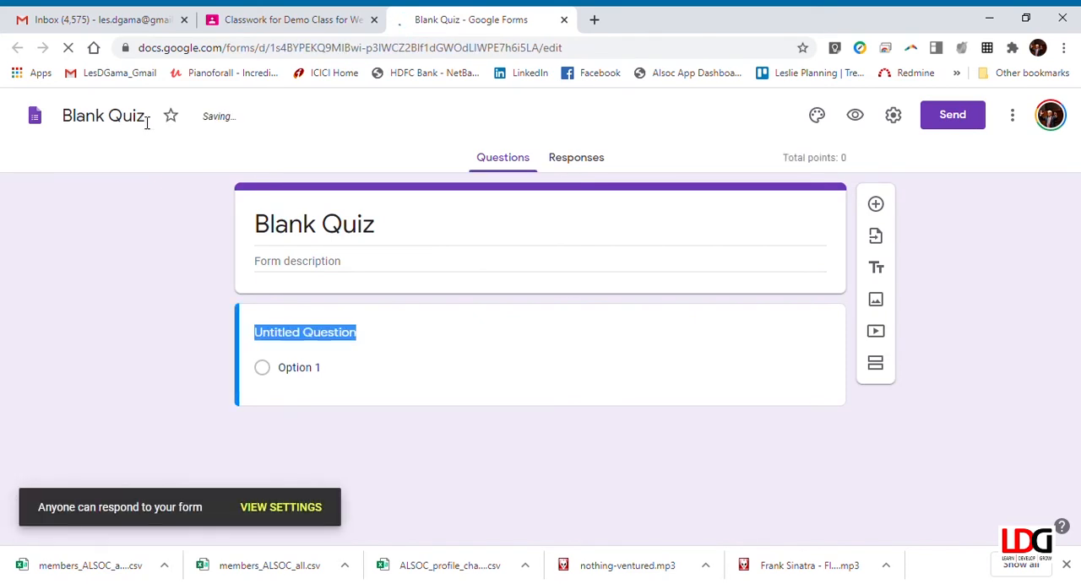
{"action": "left_click_drag", "start_coordinate": [152, 123], "coordinate": [39, 126]}
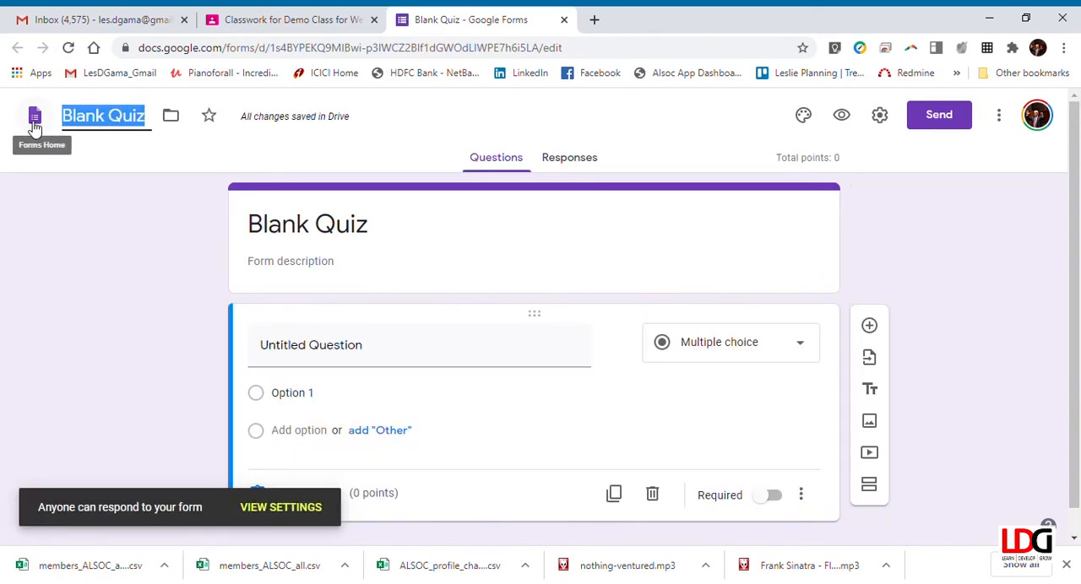
{"action": "type", "text": "My Fi"}
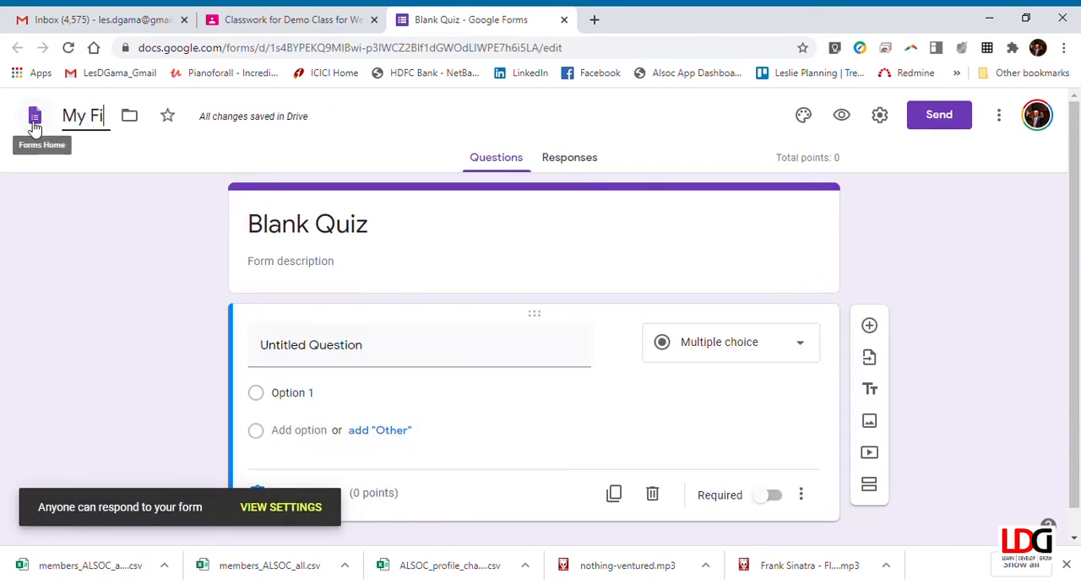
{"action": "type", "text": "rst Quiz"}
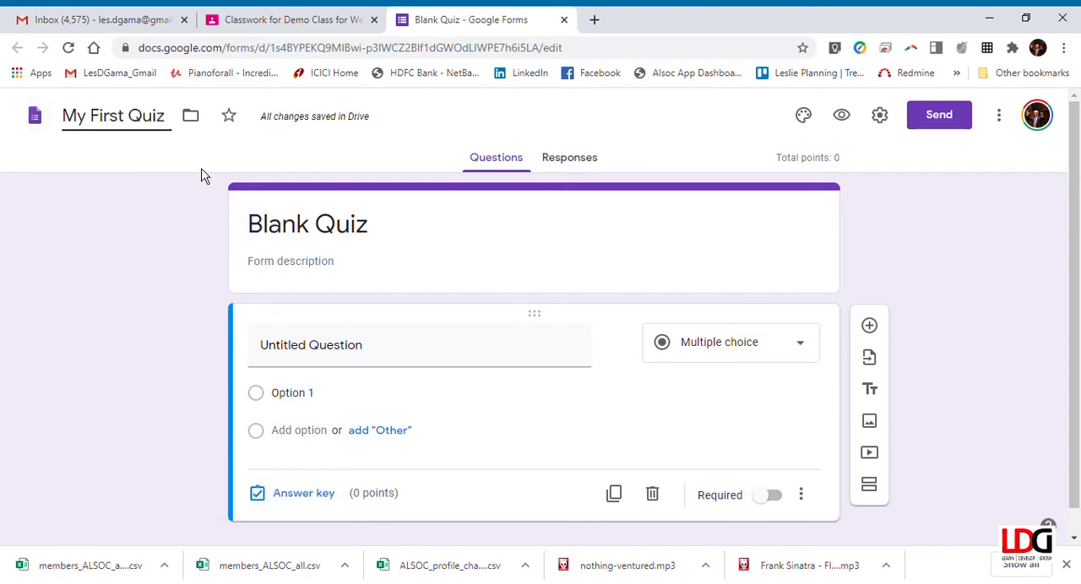
Step: Replace the title in the form's header with "My First Quiz", leaving the description empty
{"action": "left_click", "coordinate": [297, 264]}
{"action": "triple_click", "coordinate": [270, 225]}
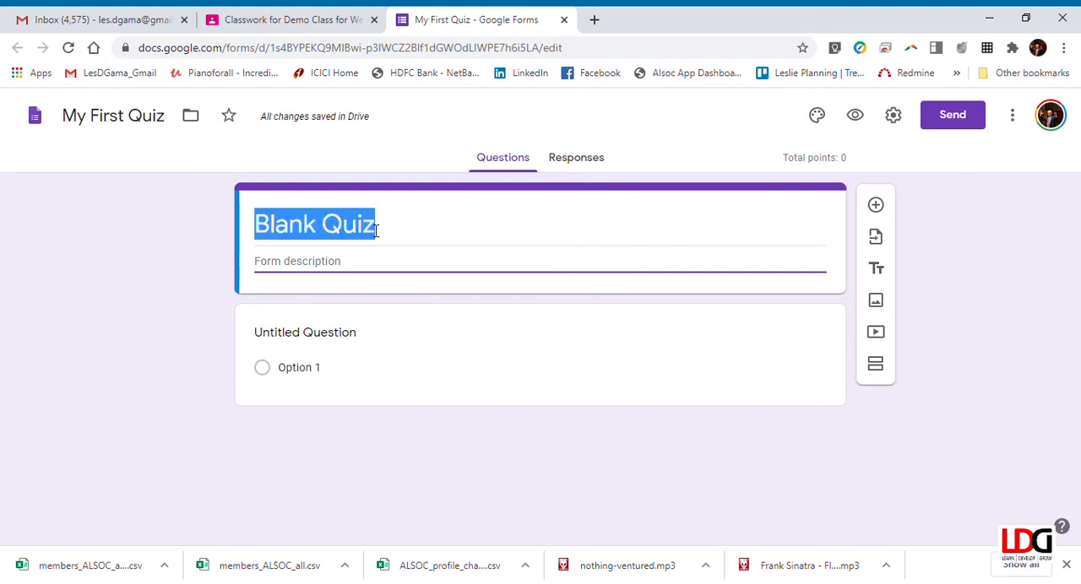
{"action": "type", "text": "My "}
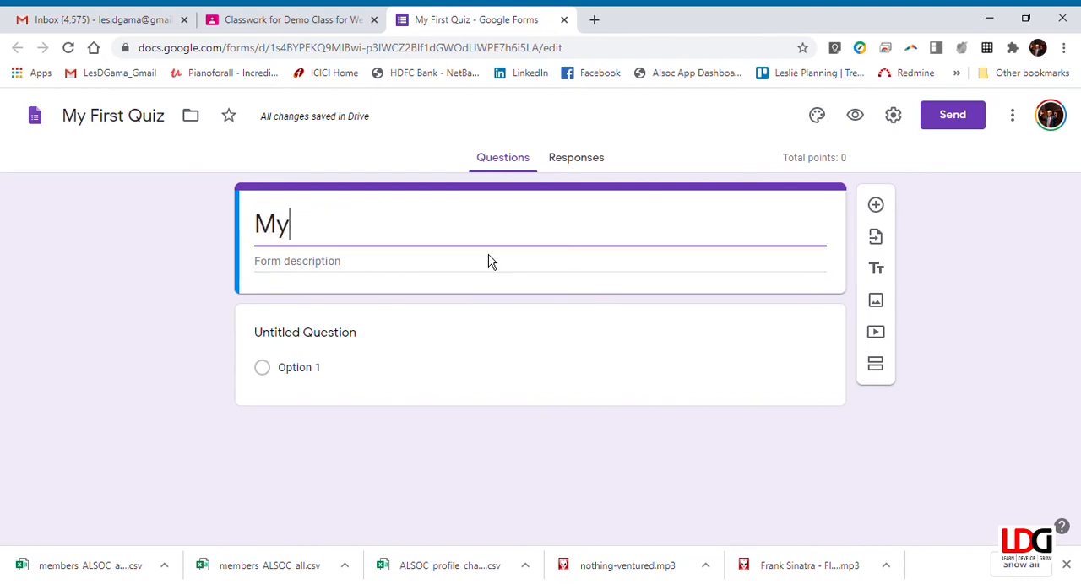
{"action": "type", "text": "First"}
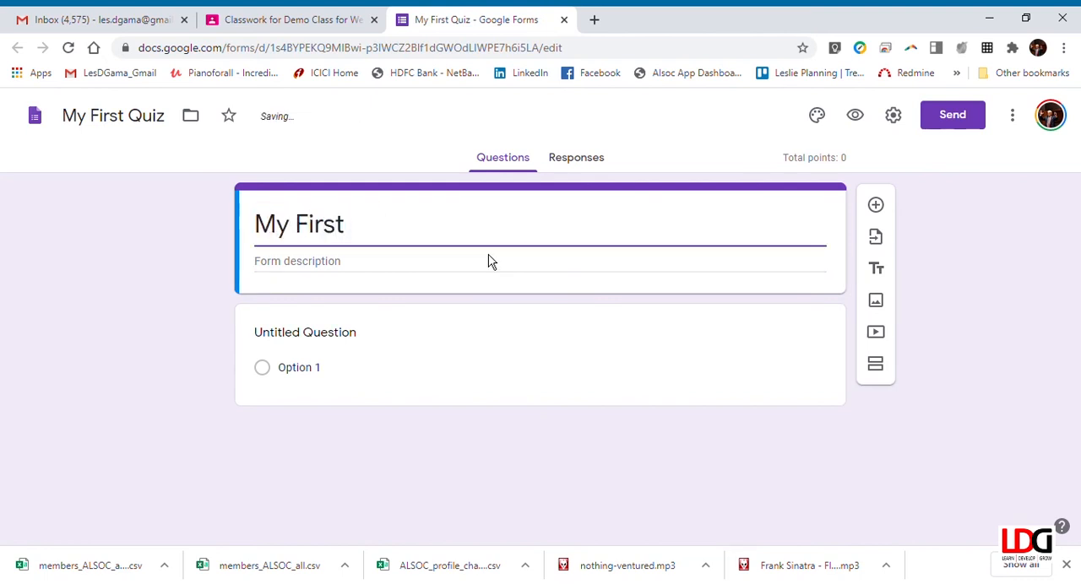
{"action": "type", "text": " Quiz"}
{"action": "left_click", "coordinate": [387, 273]}
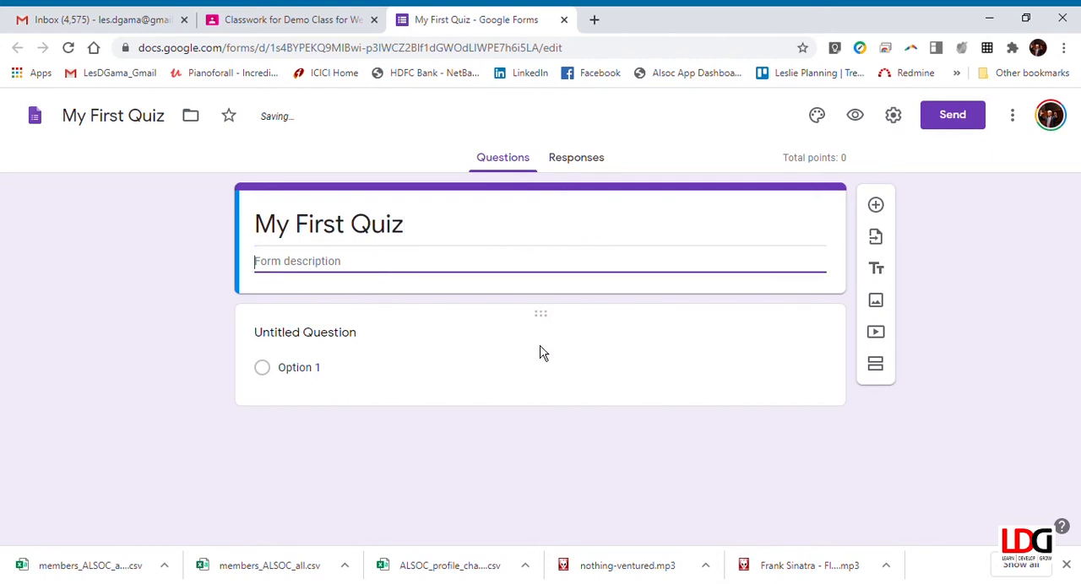
Step: Replace the untitled question's text with "What is 12 + 7?"
{"action": "left_click", "coordinate": [403, 350]}
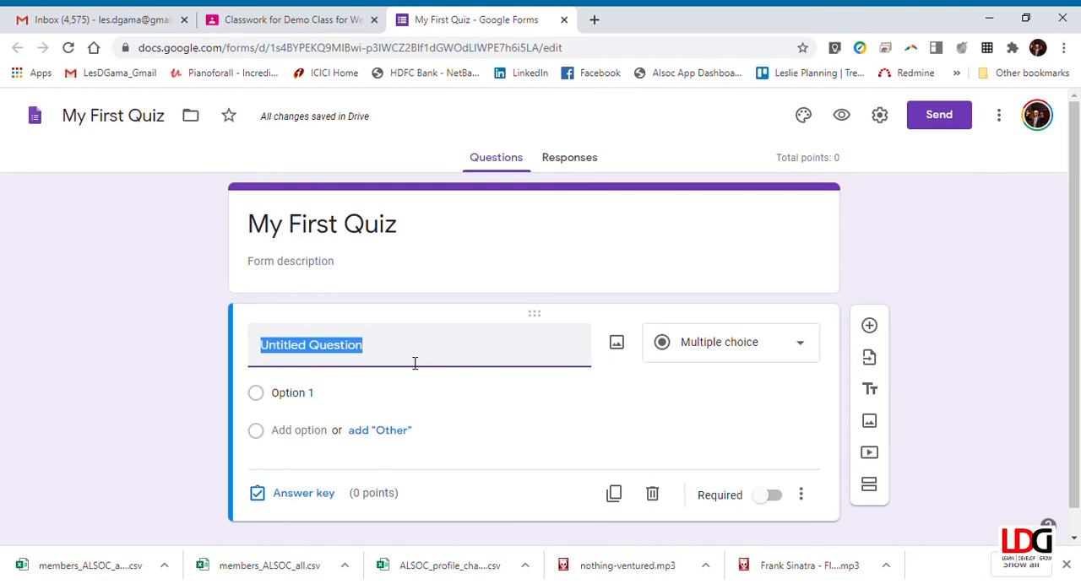
{"action": "type", "text": "What is"}
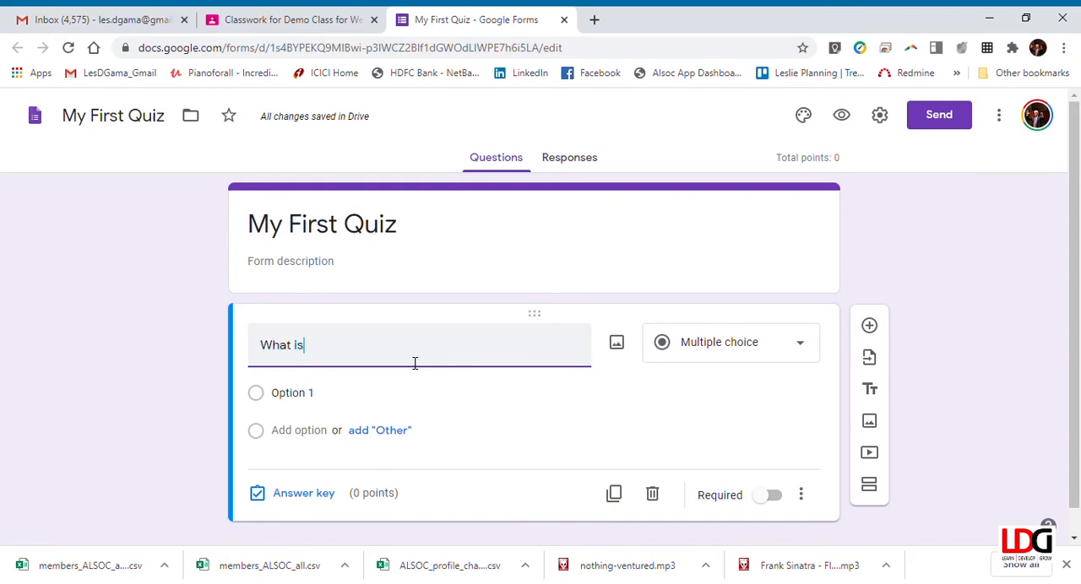
{"action": "type", "text": " 12"}
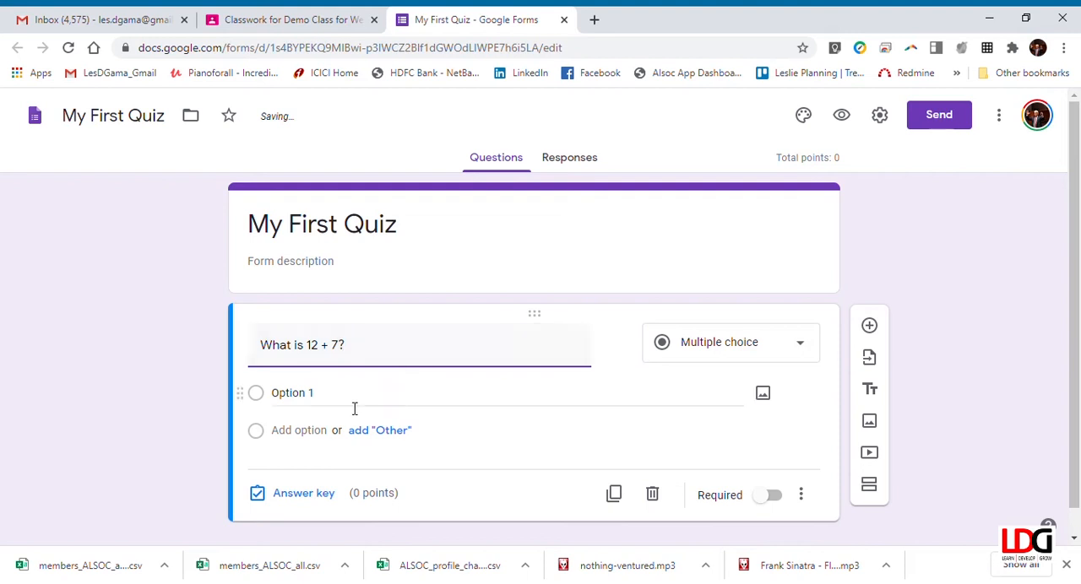
Step: Give the multiple-choice question the three answer options 127, 19 and 12
{"action": "left_click", "coordinate": [311, 397]}
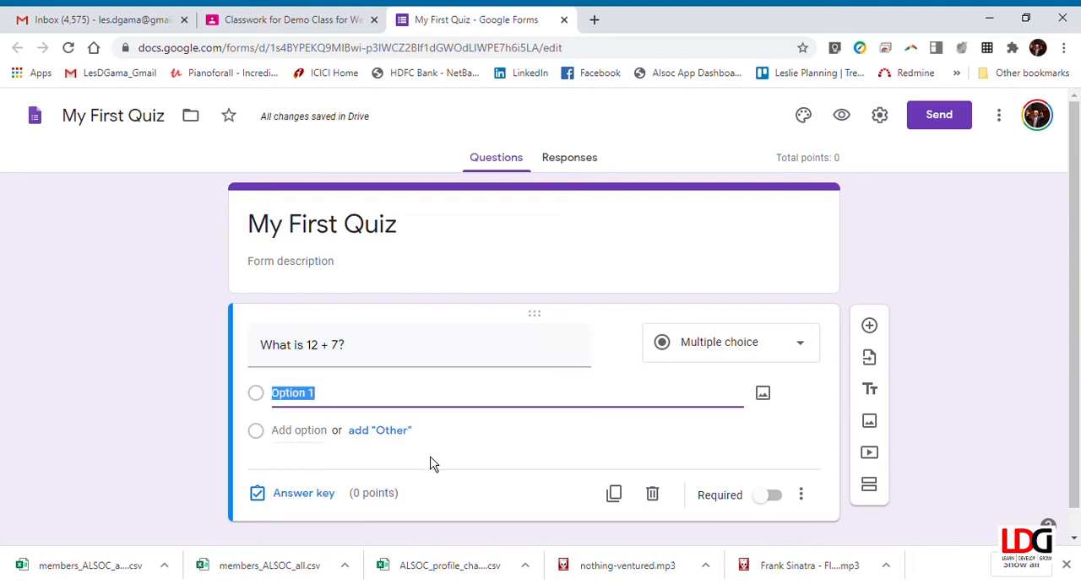
{"action": "type", "text": "127"}
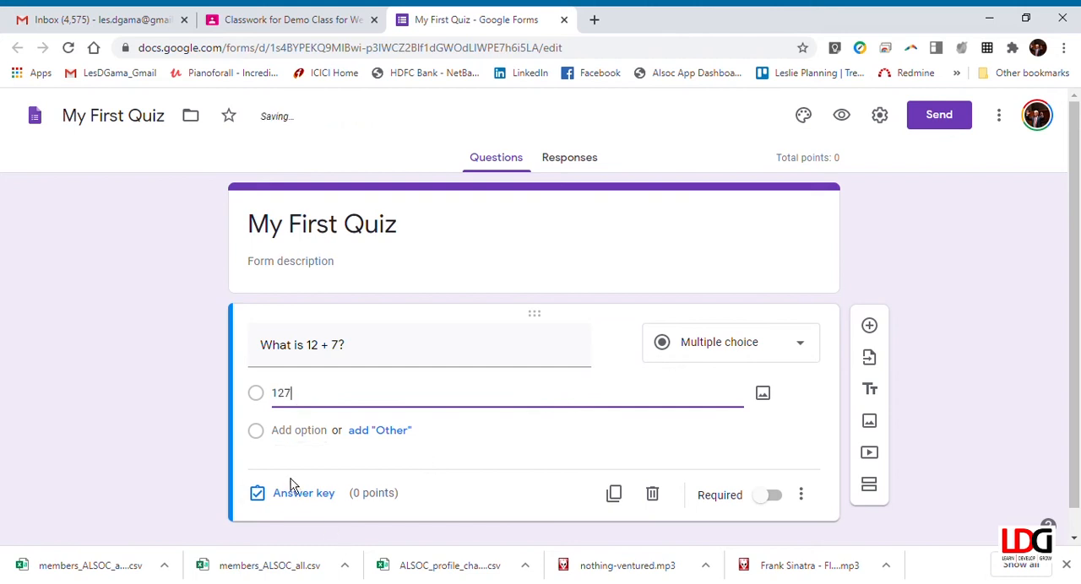
{"action": "left_click", "coordinate": [300, 433]}
{"action": "type", "text": "19"}
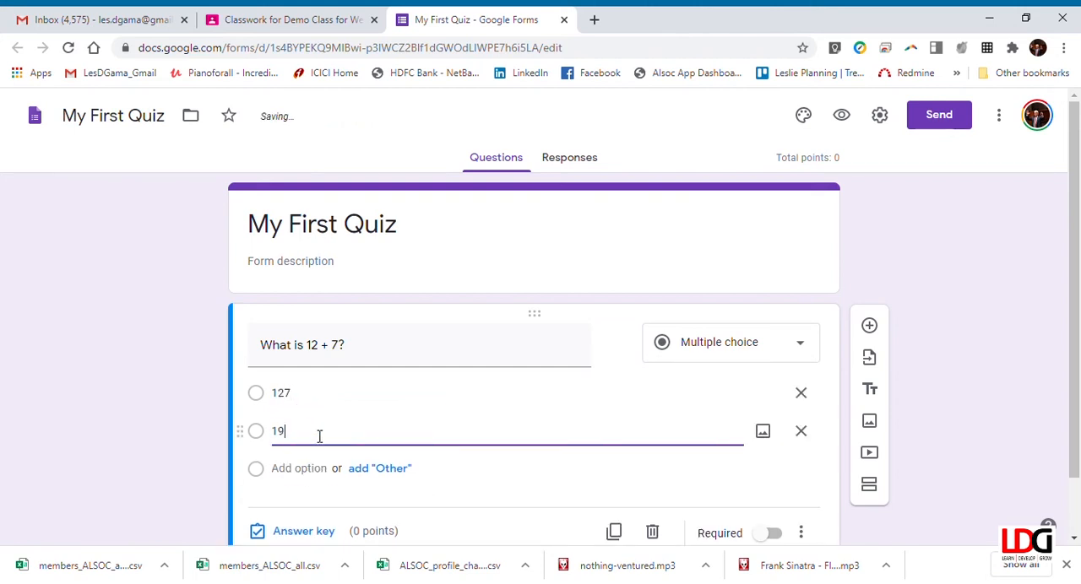
{"action": "left_click", "coordinate": [324, 470]}
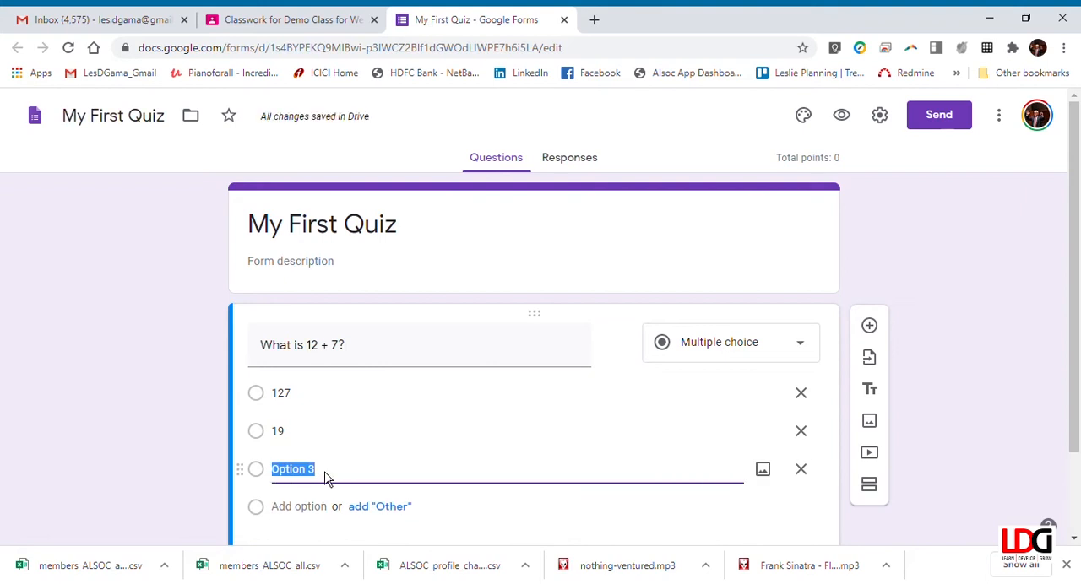
{"action": "type", "text": "12"}
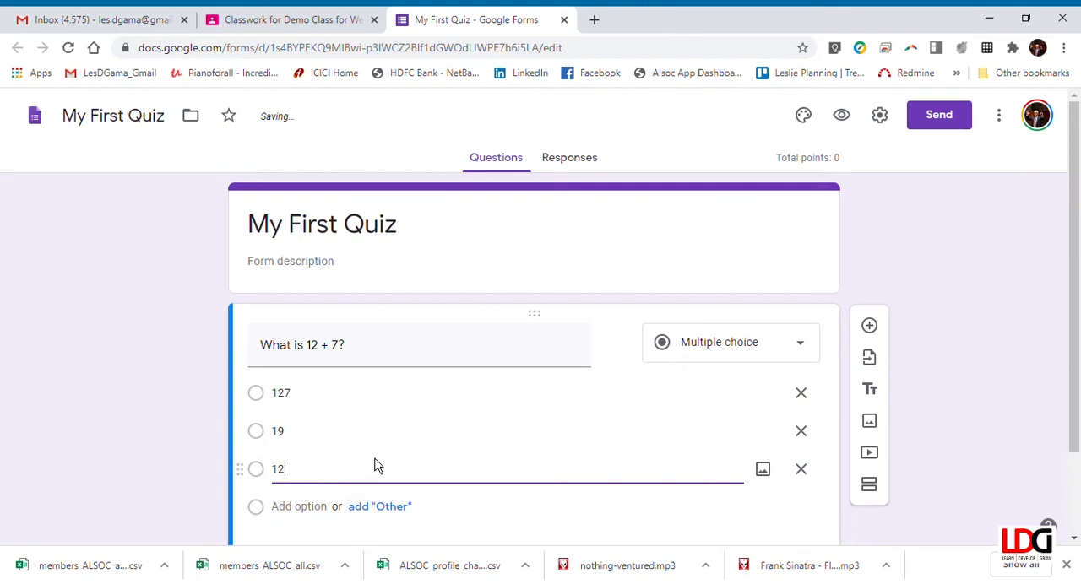
Step: Set 19 as the correct answer worth 1 point and make the question required
{"action": "scroll", "coordinate": [369, 469], "scroll_direction": "down", "scroll_amount": 1}
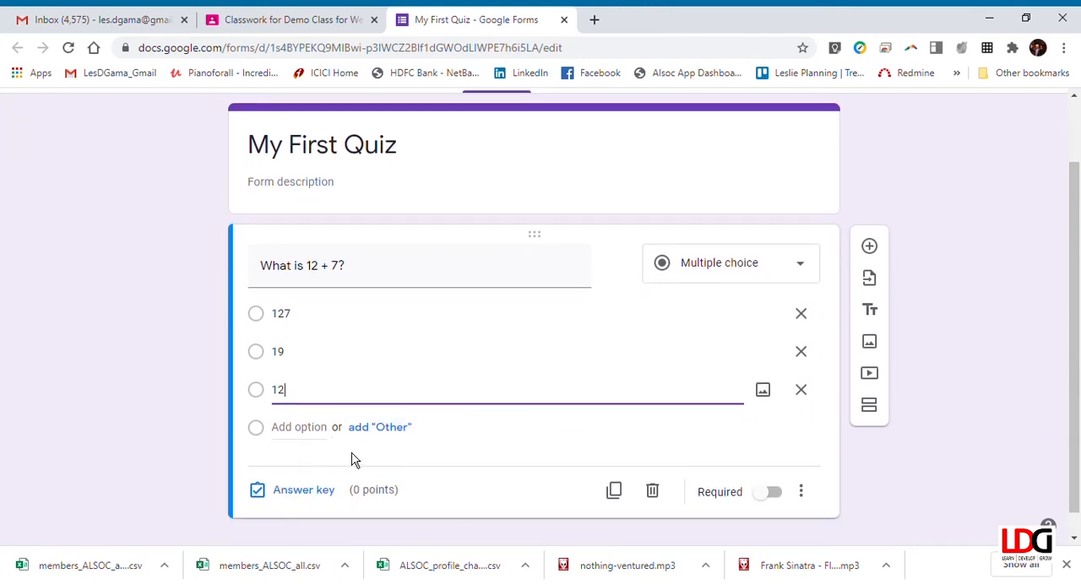
{"action": "left_click", "coordinate": [303, 491]}
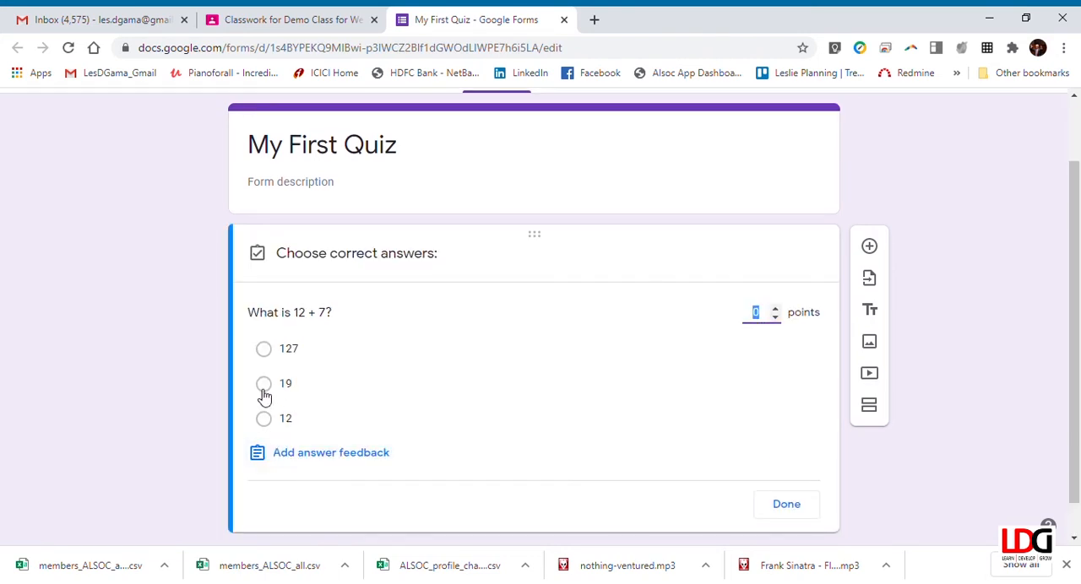
{"action": "left_click", "coordinate": [269, 390]}
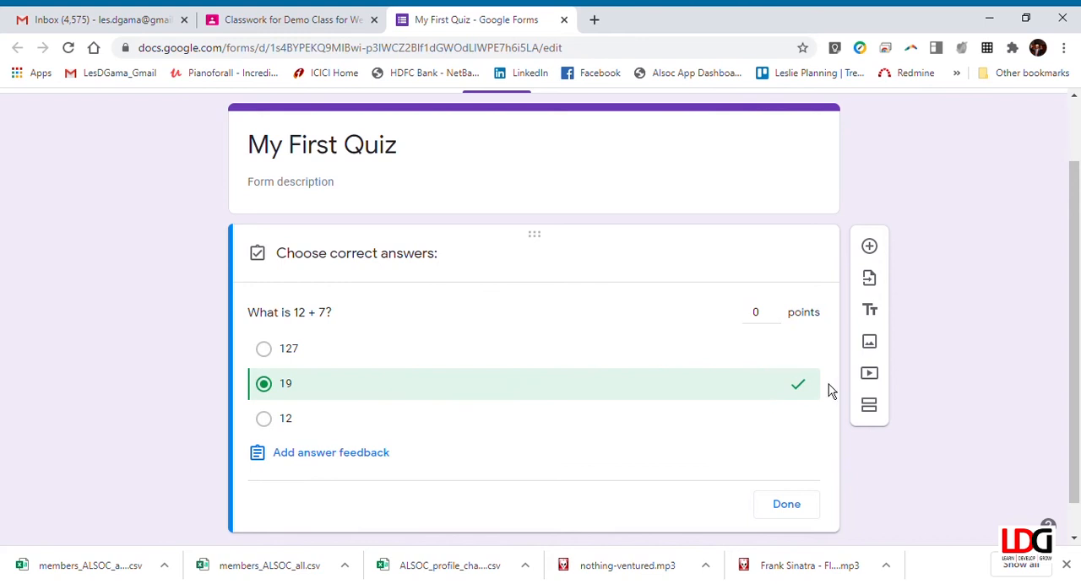
{"action": "left_click", "coordinate": [777, 310]}
{"action": "left_click", "coordinate": [788, 507]}
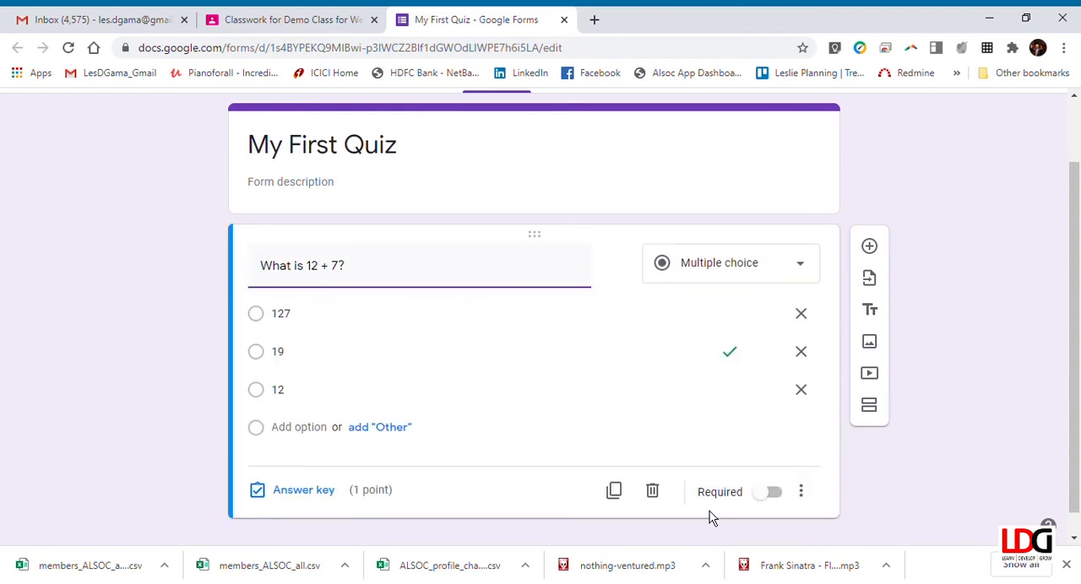
{"action": "left_click", "coordinate": [777, 497]}
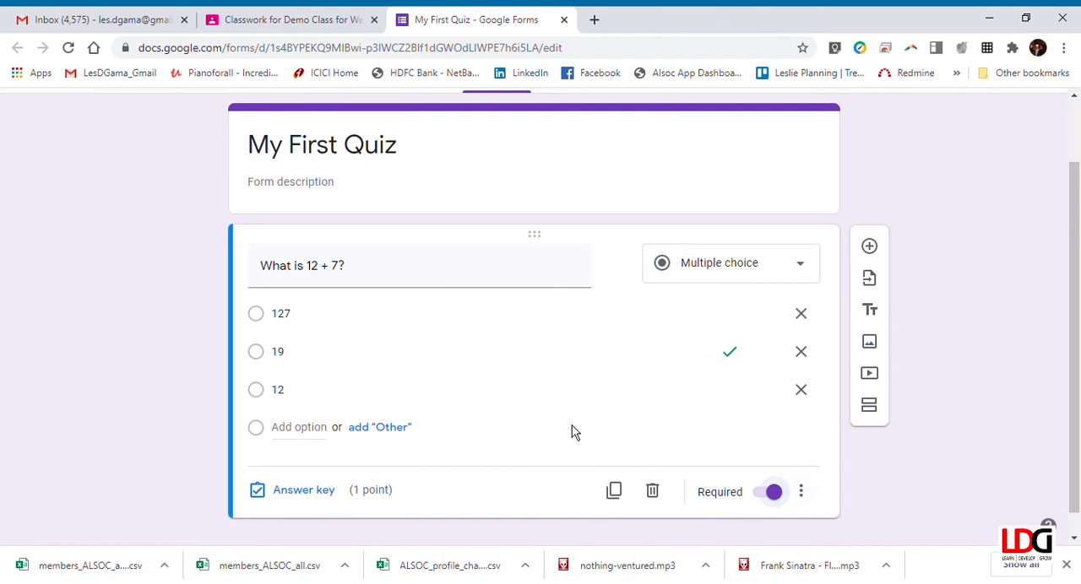
Step: Duplicate the question and change the copy's question text to "What is the synonym for crazy"
{"action": "scroll", "coordinate": [577, 440], "scroll_direction": "down", "scroll_amount": 1}
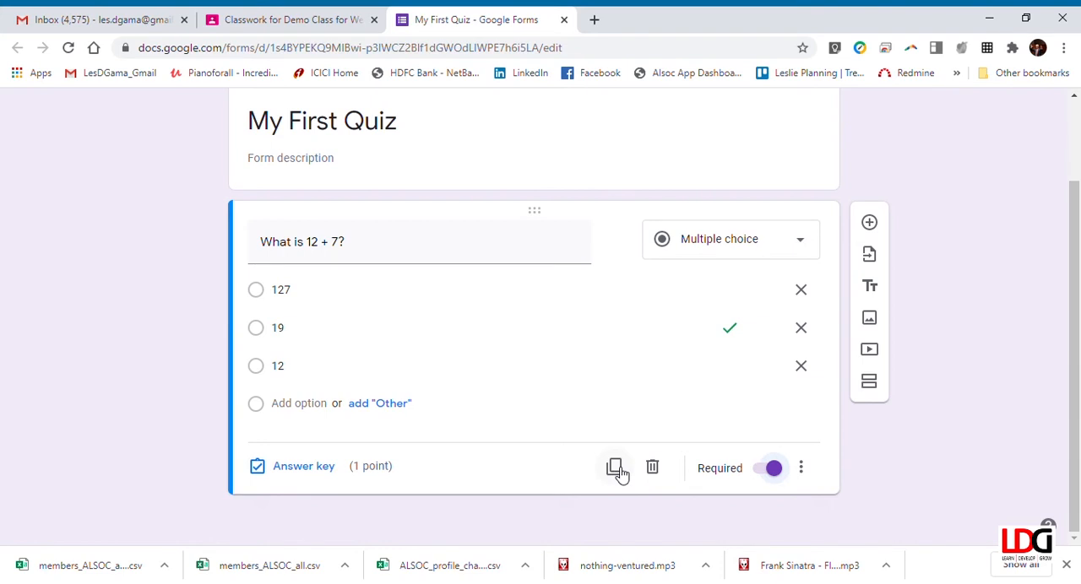
{"action": "left_click", "coordinate": [616, 471]}
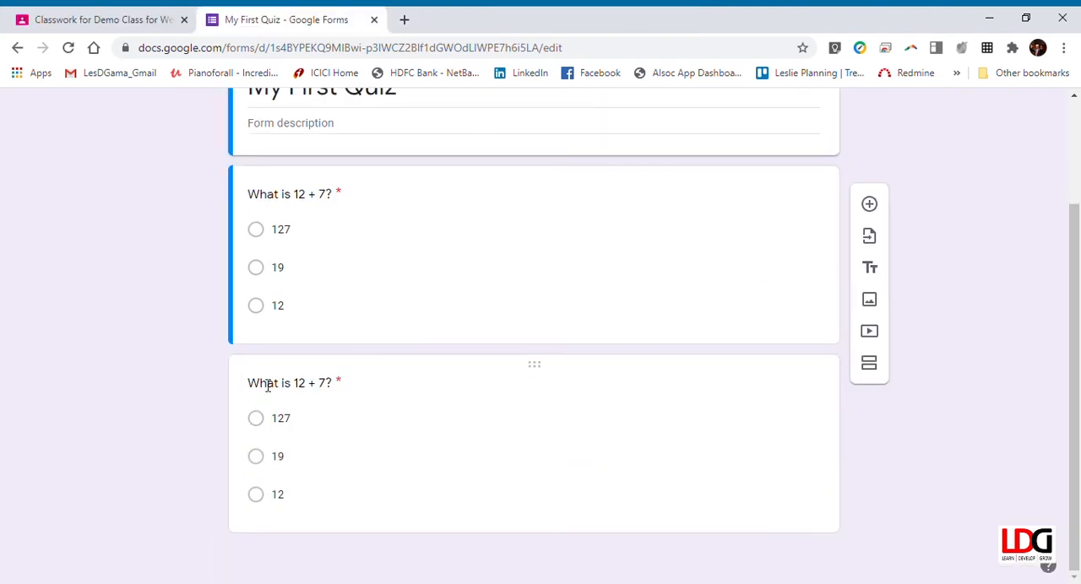
{"action": "left_click", "coordinate": [268, 385]}
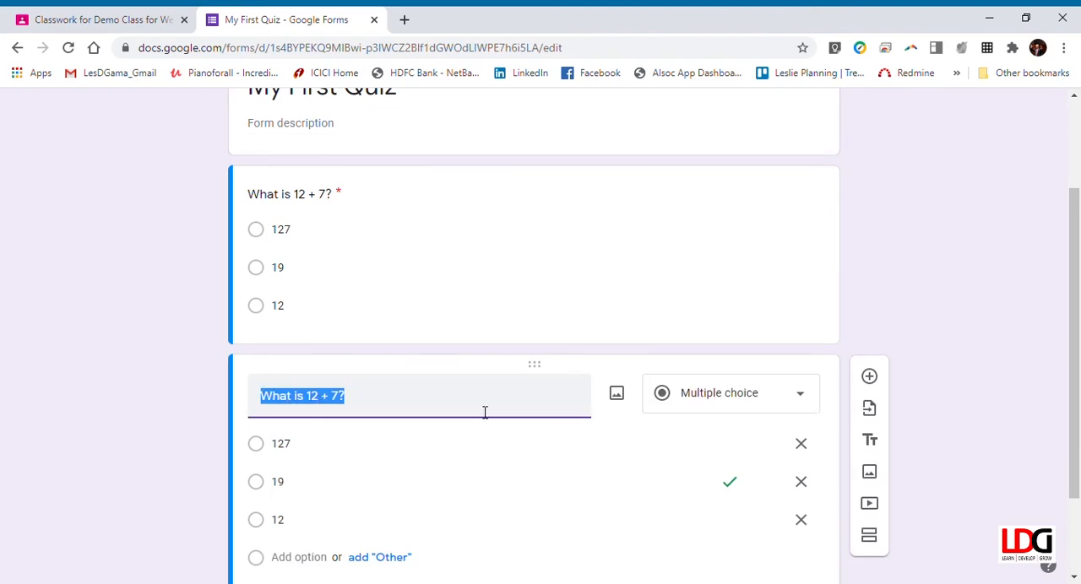
{"action": "type", "text": "What"}
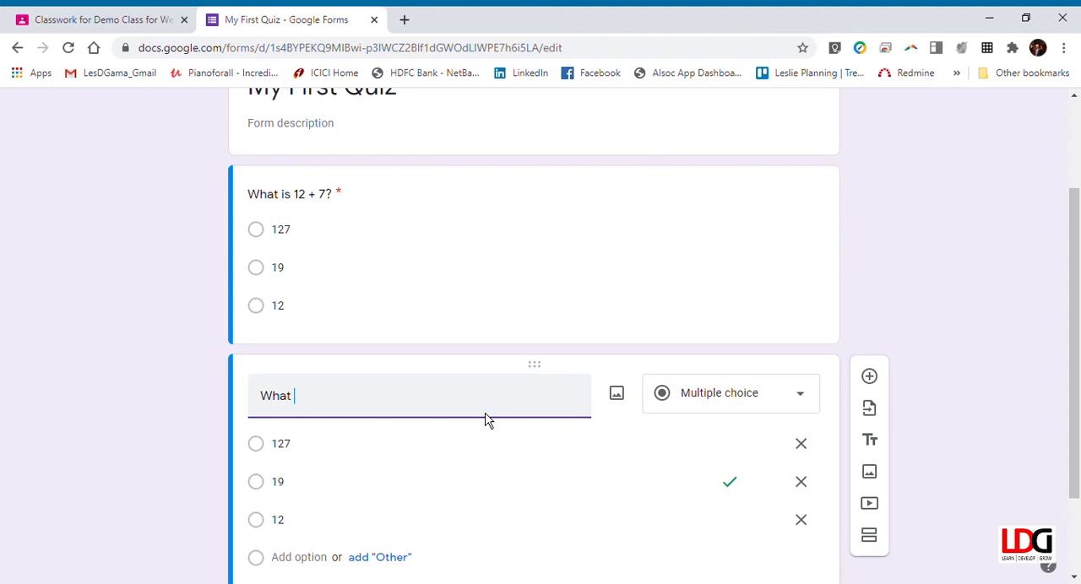
{"action": "type", "text": " is th4e synonym for crazy?"}
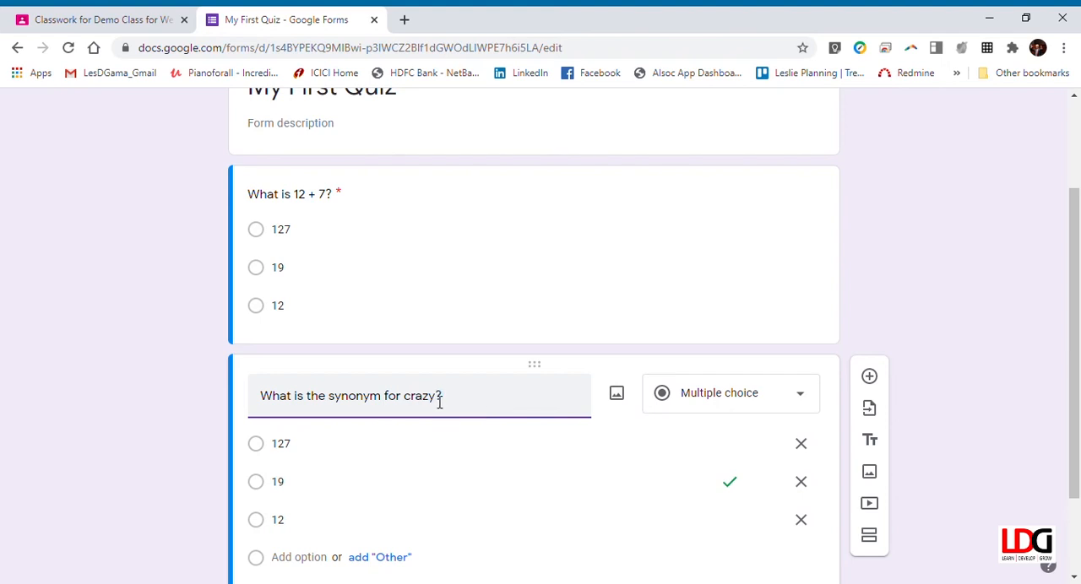
Step: Replace the three answer options of the synonym question with silly, love sick and mad
{"action": "left_click", "coordinate": [363, 454]}
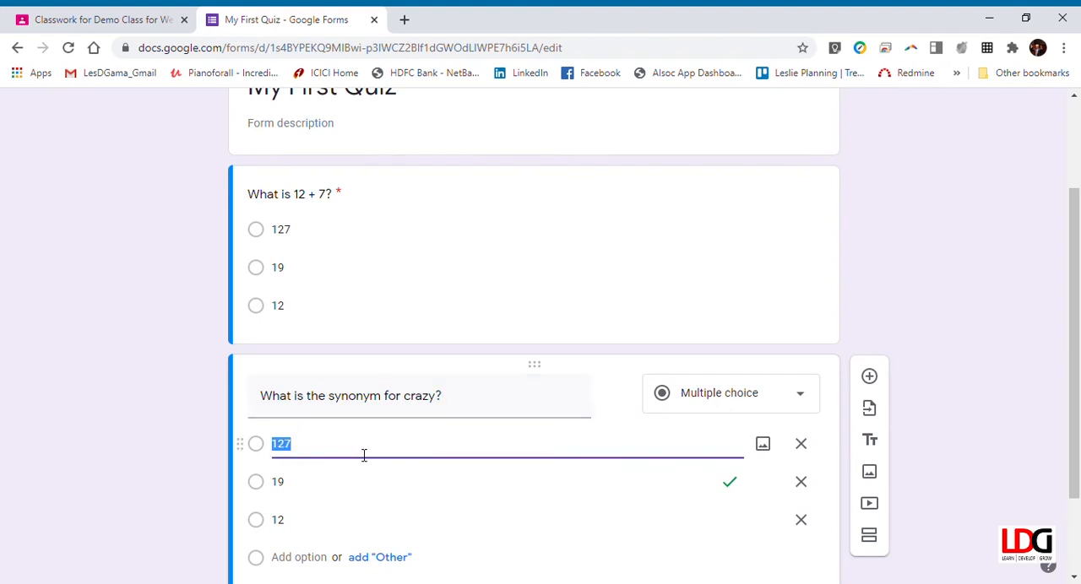
{"action": "type", "text": "silly"}
{"action": "left_click", "coordinate": [381, 486]}
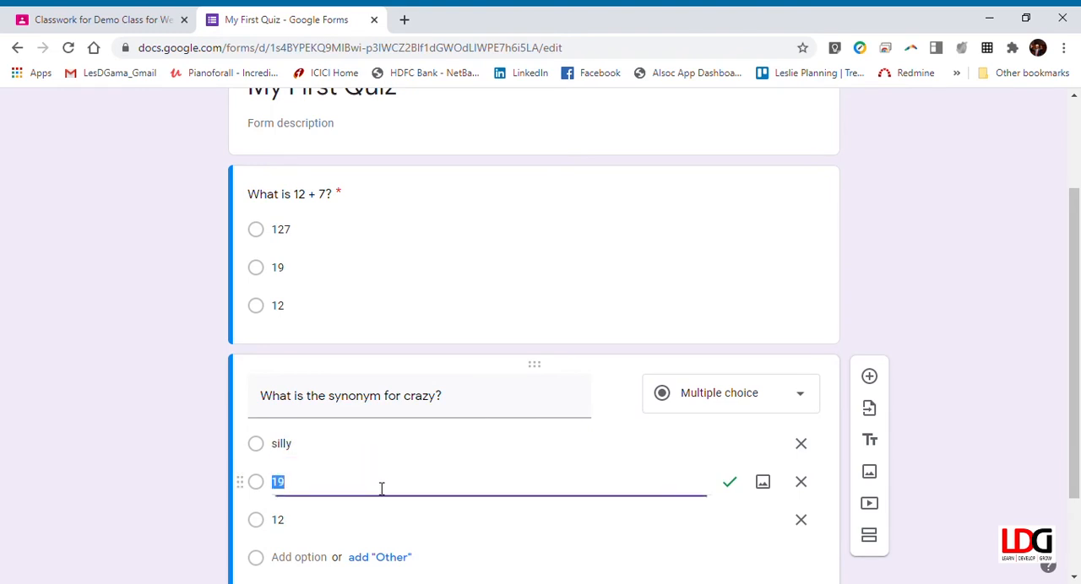
{"action": "type", "text": "ma"}
{"action": "key", "text": "BackSpace"}
{"action": "scroll", "coordinate": [363, 473], "scroll_direction": "down", "scroll_amount": 3}
{"action": "left_click", "coordinate": [341, 412]}
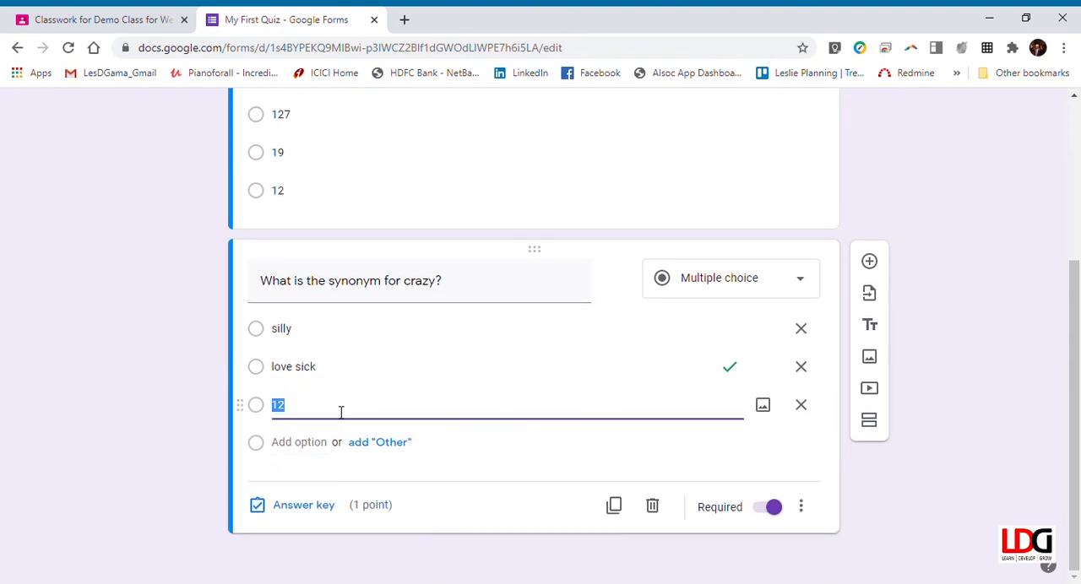
{"action": "type", "text": "mad"}
Step: Set mad as the correct answer in the synonym question's answer key
{"action": "left_click", "coordinate": [326, 509]}
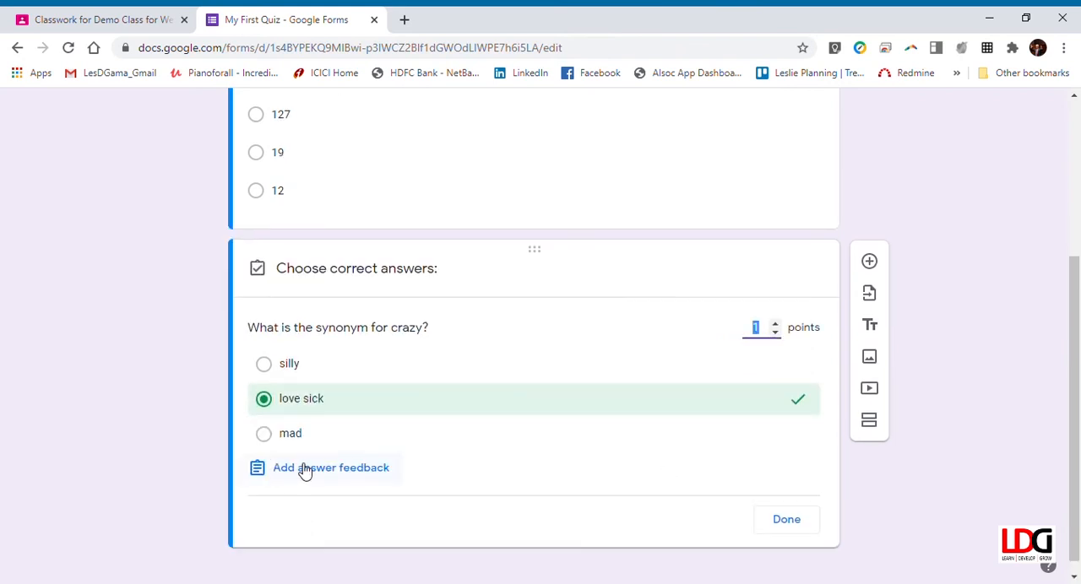
{"action": "left_click", "coordinate": [800, 409]}
{"action": "left_click", "coordinate": [797, 441]}
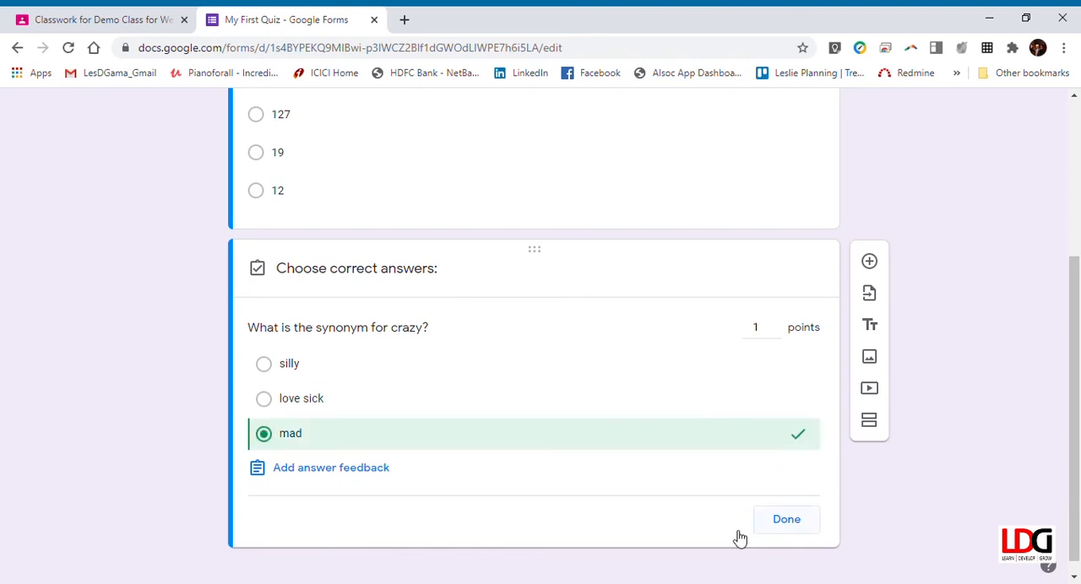
{"action": "left_click", "coordinate": [786, 521]}
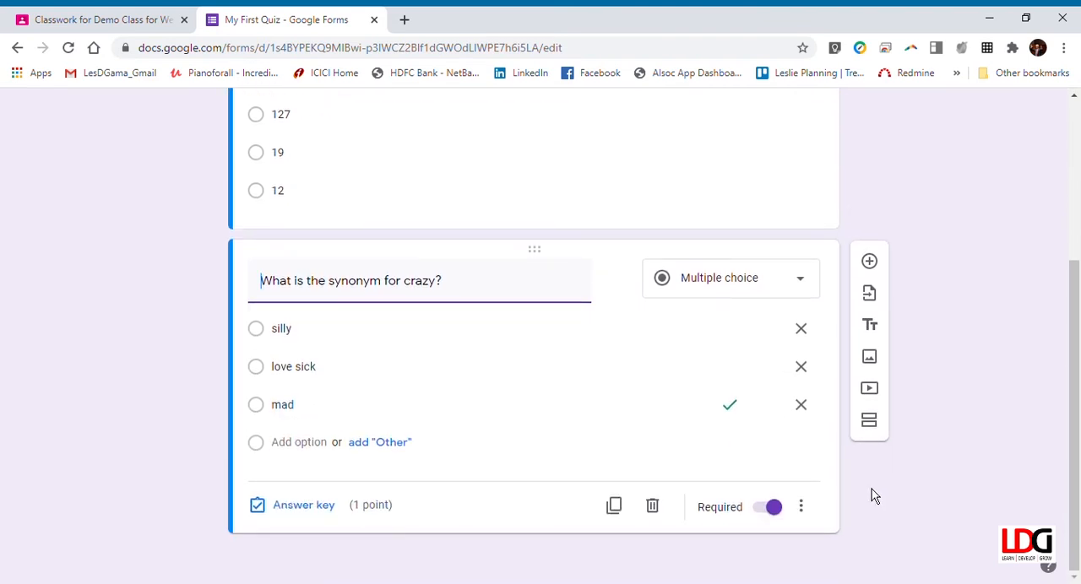
Step: Turn off respondents' view of missed questions in the form's quiz settings and save the settings
{"action": "scroll", "coordinate": [736, 483], "scroll_direction": "up", "scroll_amount": 3}
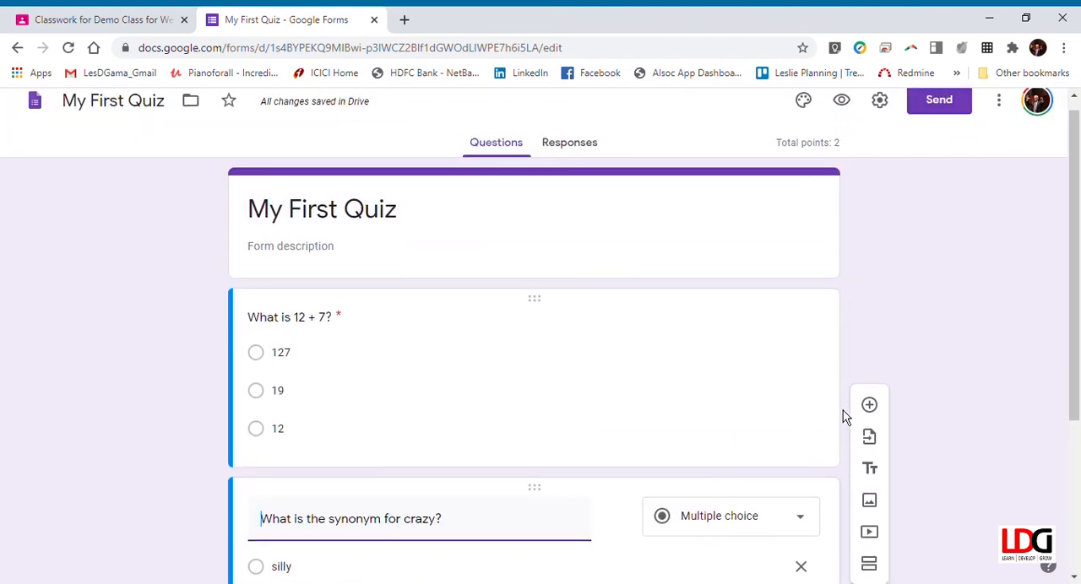
{"action": "scroll", "coordinate": [824, 418], "scroll_direction": "up", "scroll_amount": 1}
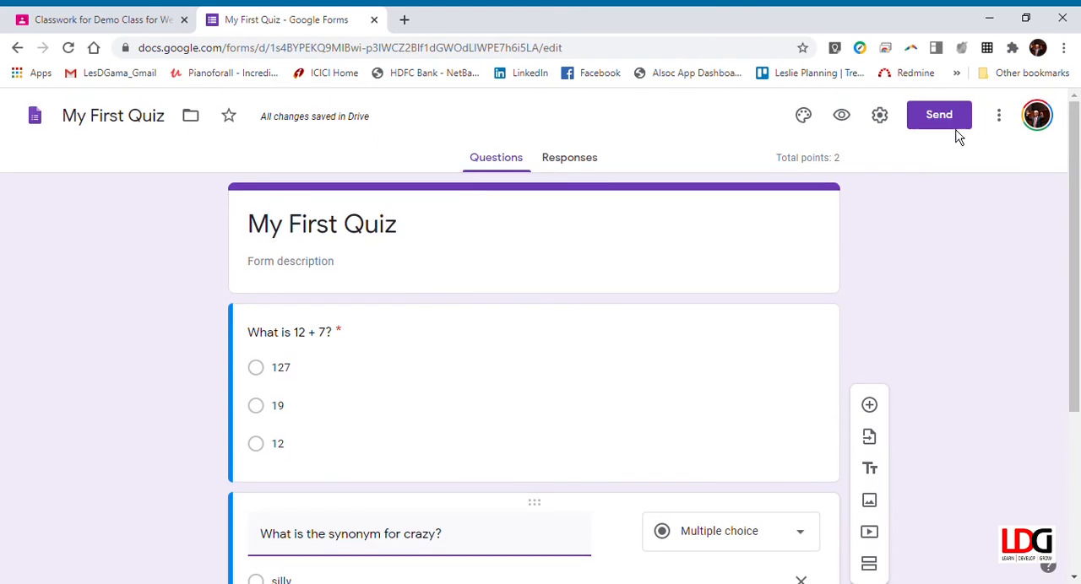
{"action": "left_click", "coordinate": [879, 124]}
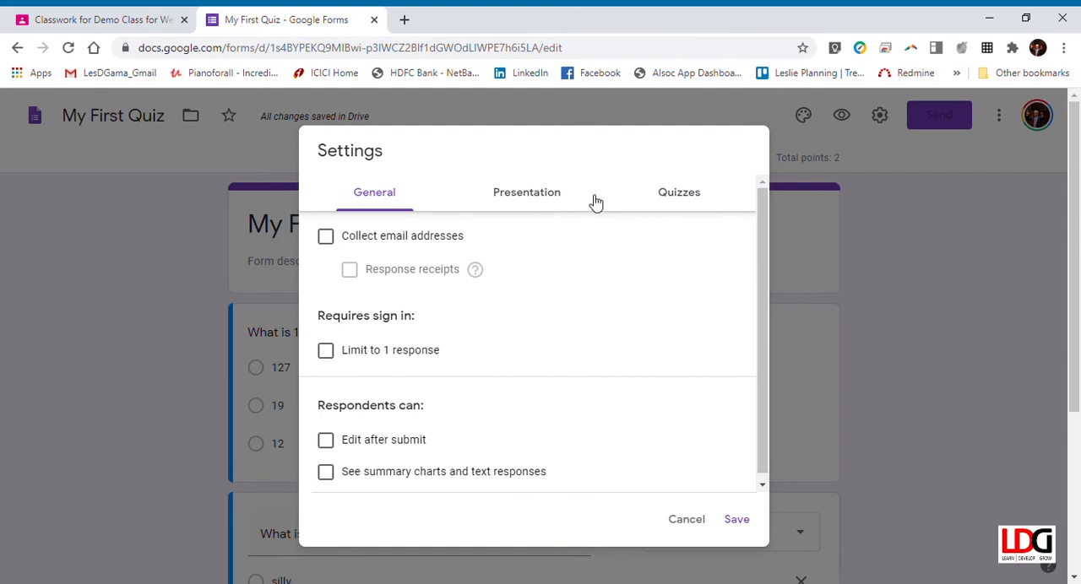
{"action": "left_click", "coordinate": [688, 197]}
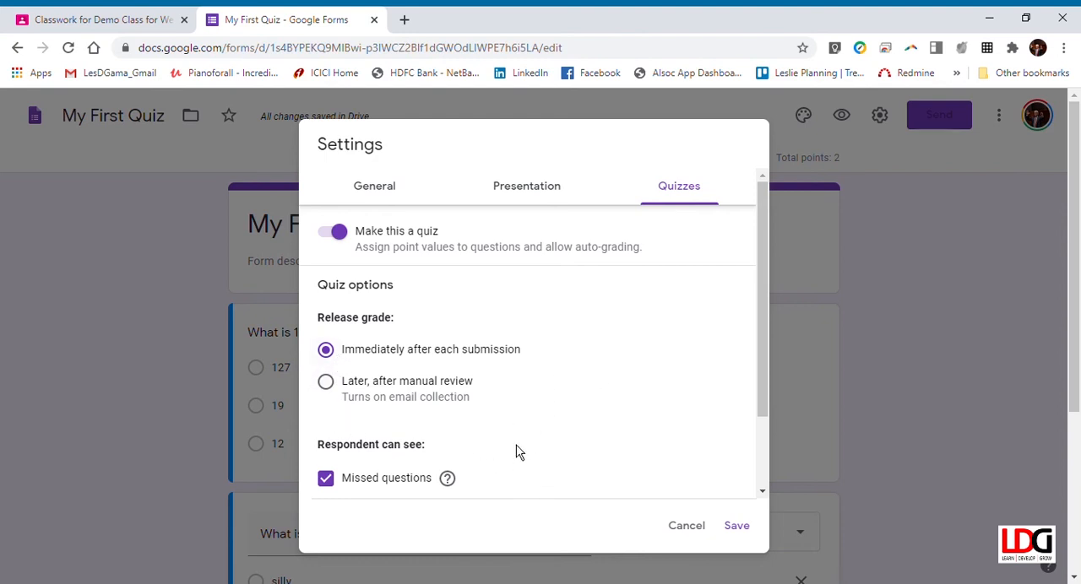
{"action": "scroll", "coordinate": [557, 440], "scroll_direction": "down", "scroll_amount": 2}
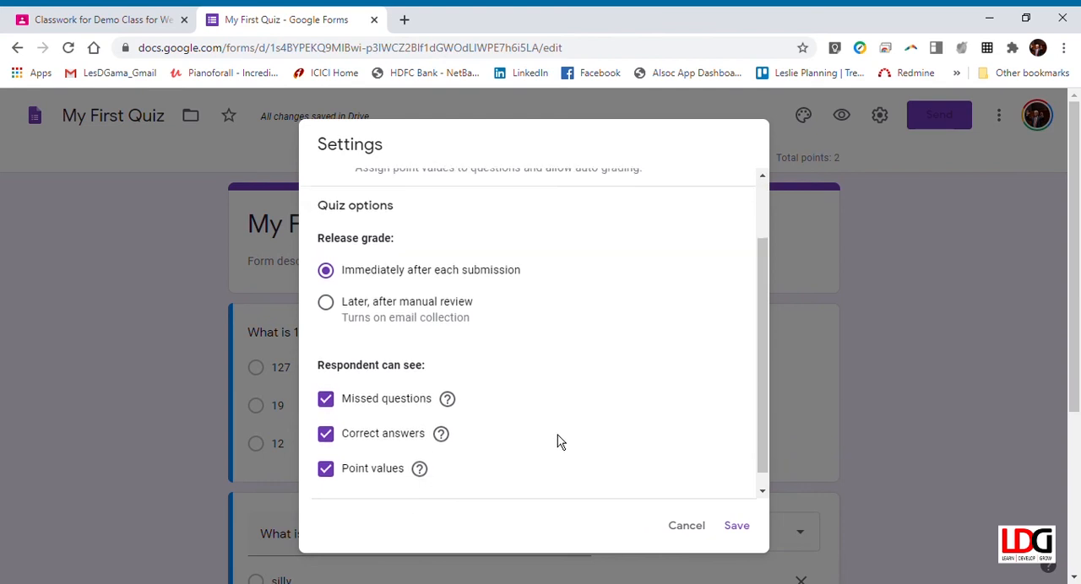
{"action": "scroll", "coordinate": [557, 435], "scroll_direction": "down", "scroll_amount": 1}
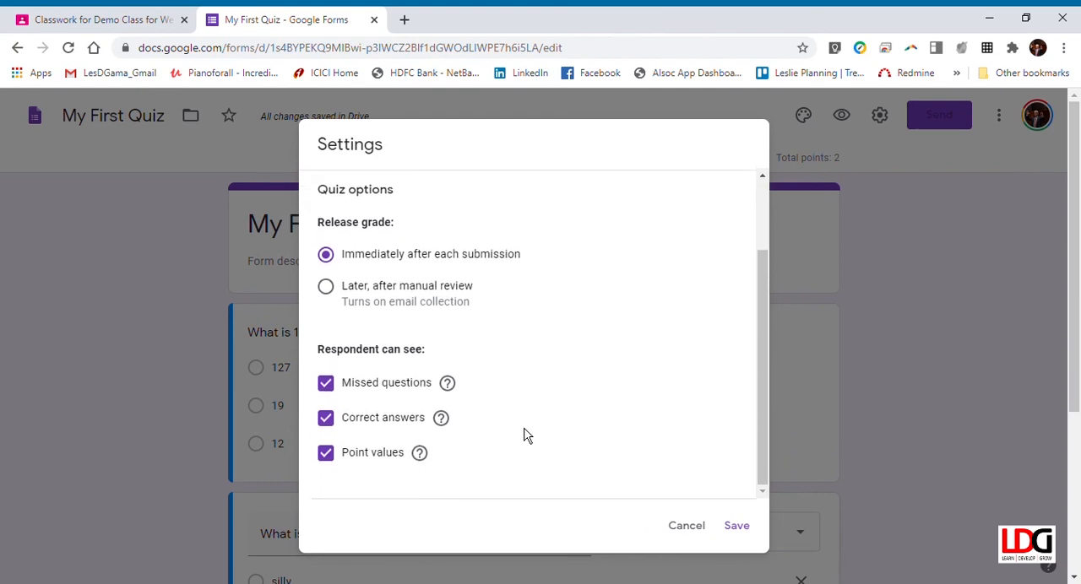
{"action": "left_click", "coordinate": [327, 385]}
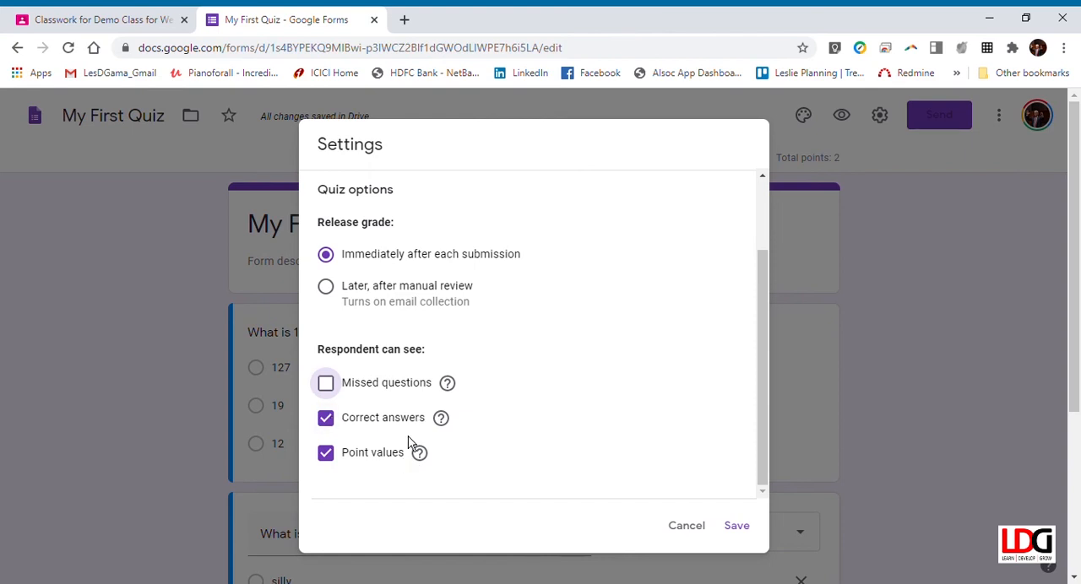
{"action": "scroll", "coordinate": [630, 409], "scroll_direction": "up", "scroll_amount": 2}
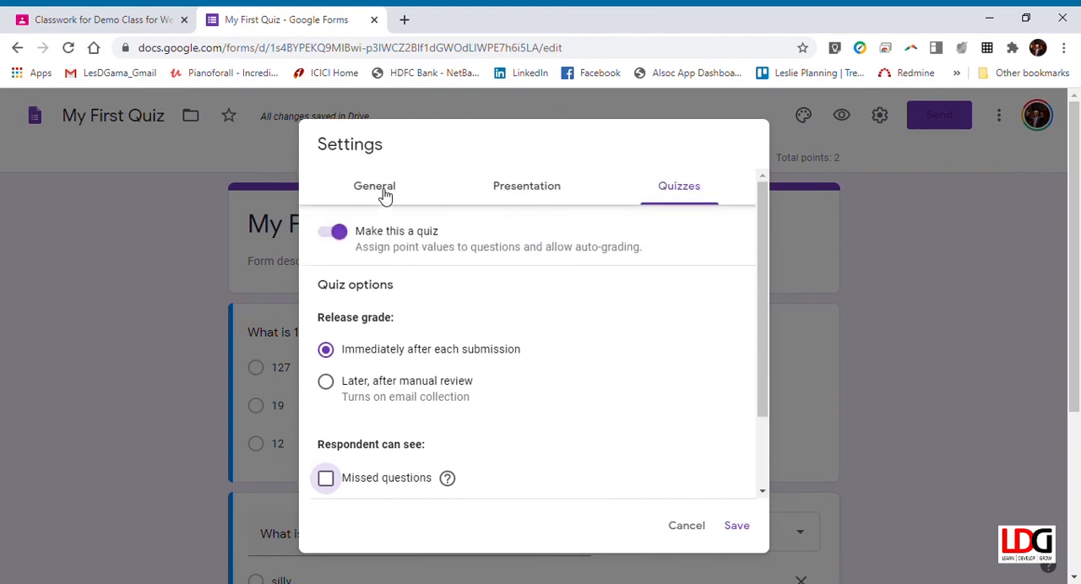
{"action": "left_click", "coordinate": [751, 539]}
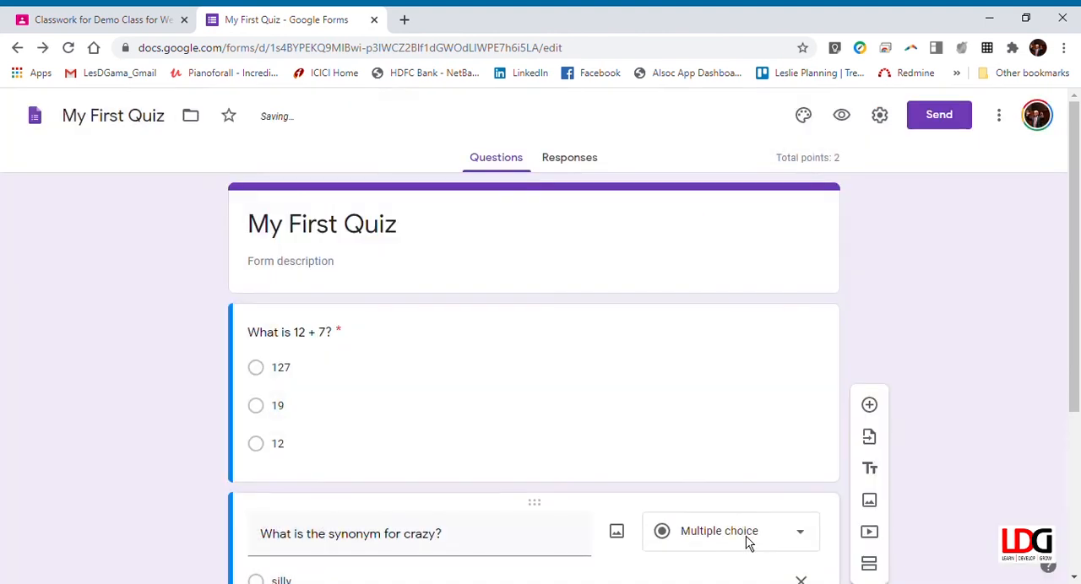
Step: Set the form to collect email addresses and limit each person to 1 response, and save the settings
{"action": "left_click", "coordinate": [880, 115]}
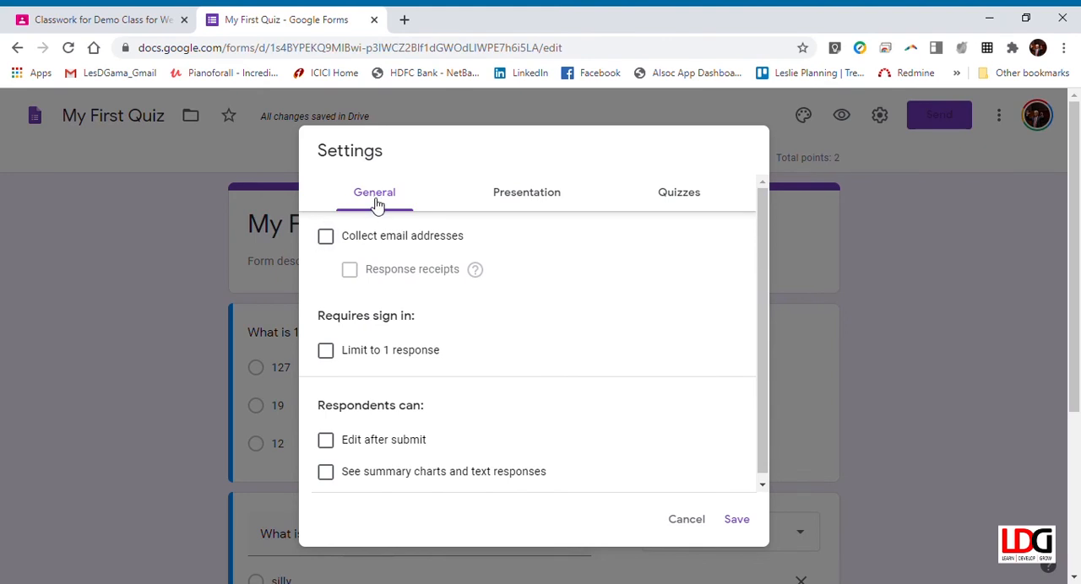
{"action": "left_click", "coordinate": [326, 239]}
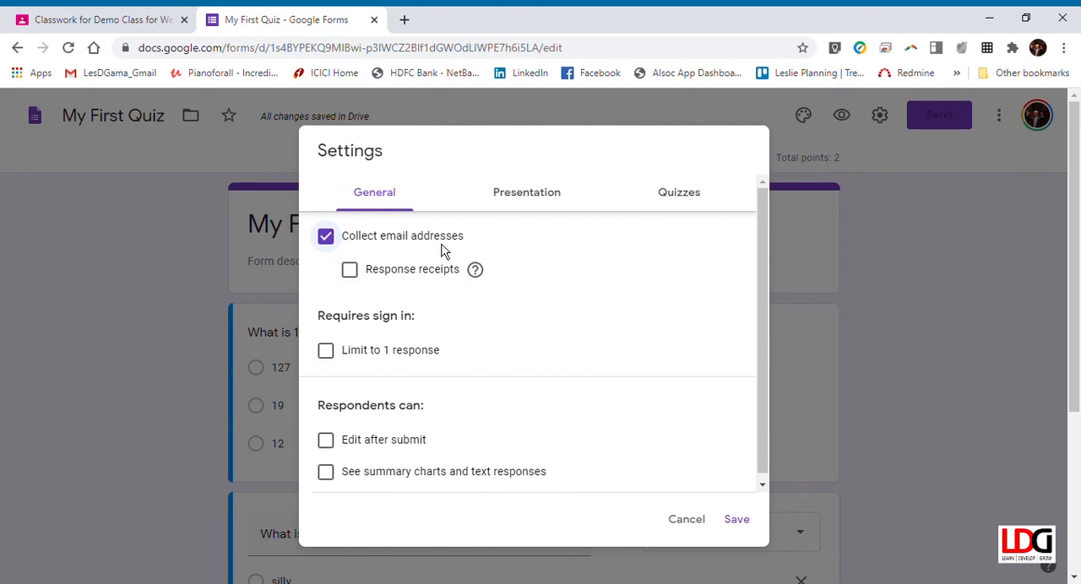
{"action": "left_click", "coordinate": [335, 357]}
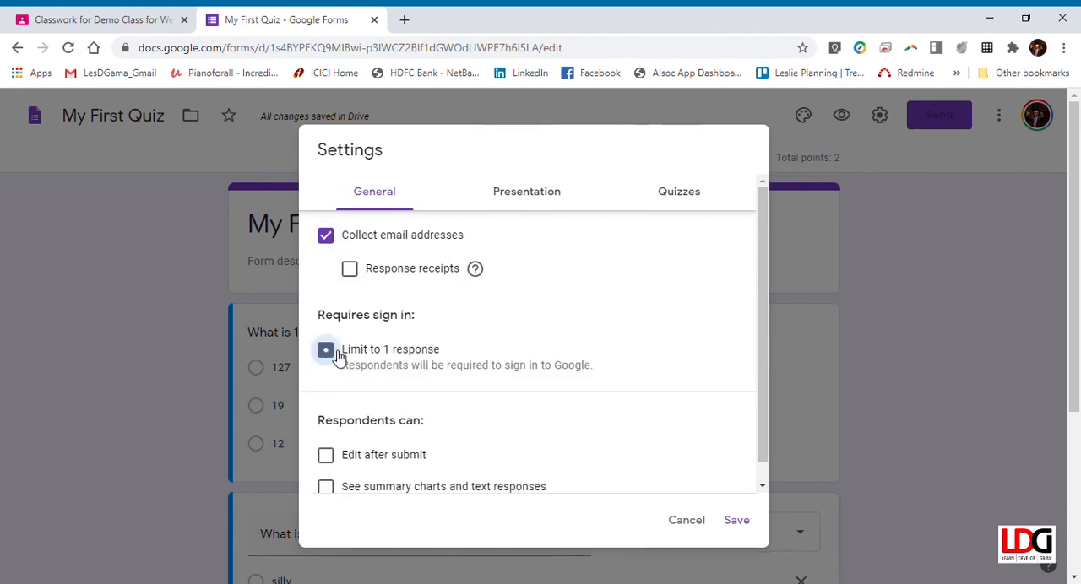
{"action": "scroll", "coordinate": [612, 452], "scroll_direction": "down", "scroll_amount": 3}
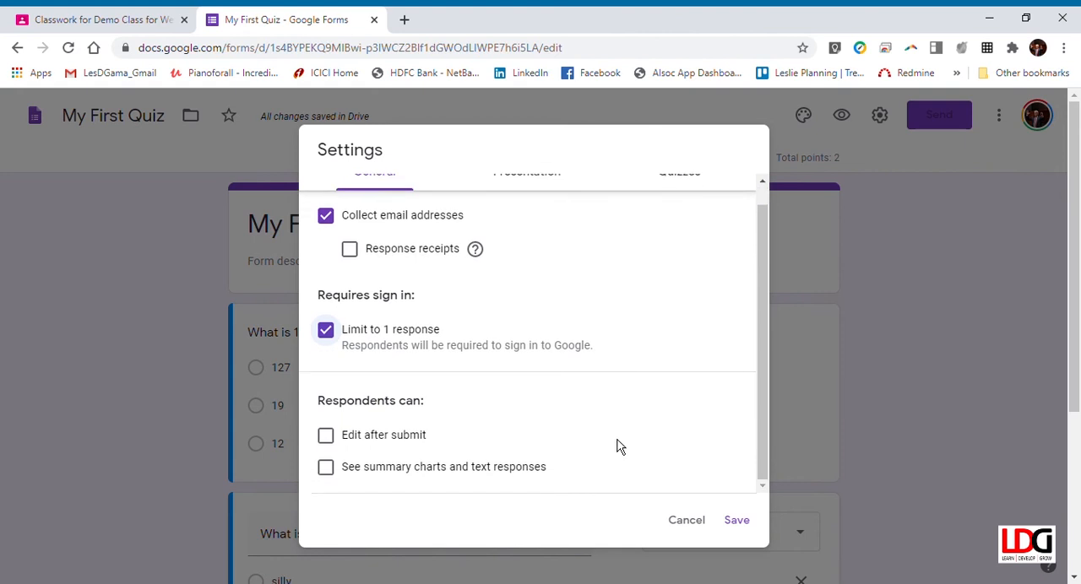
{"action": "scroll", "coordinate": [710, 490], "scroll_direction": "up", "scroll_amount": 1}
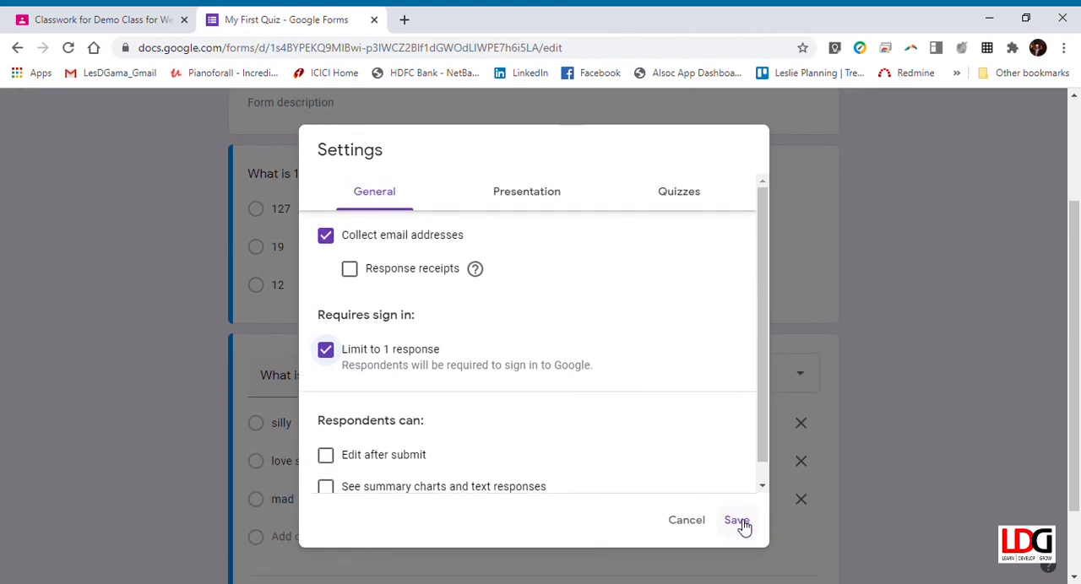
{"action": "left_click", "coordinate": [736, 522]}
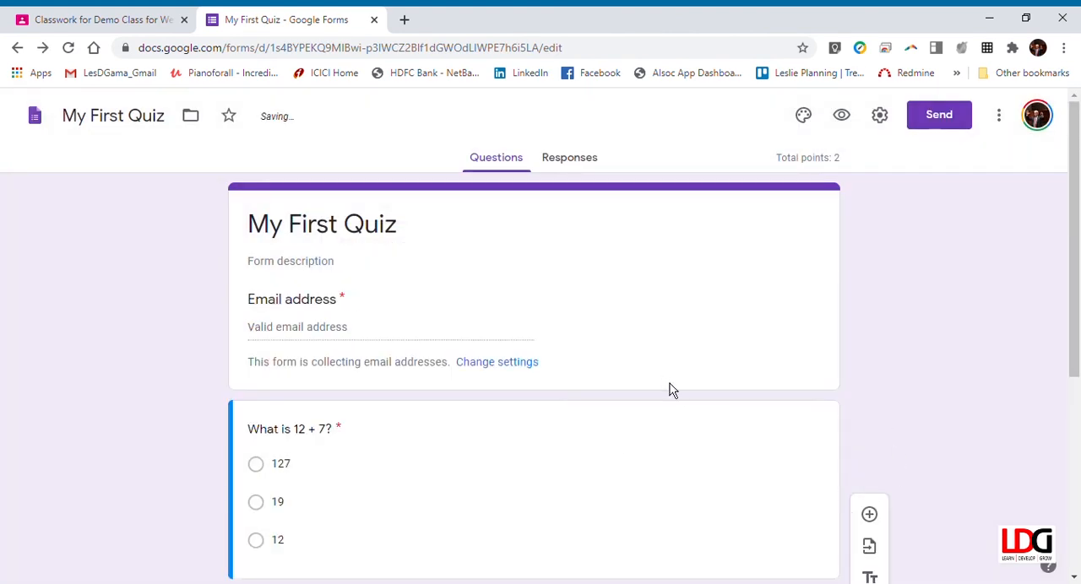
Step: Close the finished quiz form and leave the assignment editor, keeping My First Quiz as a draft
{"action": "scroll", "coordinate": [671, 388], "scroll_direction": "down", "scroll_amount": 3}
{"action": "scroll", "coordinate": [678, 395], "scroll_direction": "up", "scroll_amount": 3}
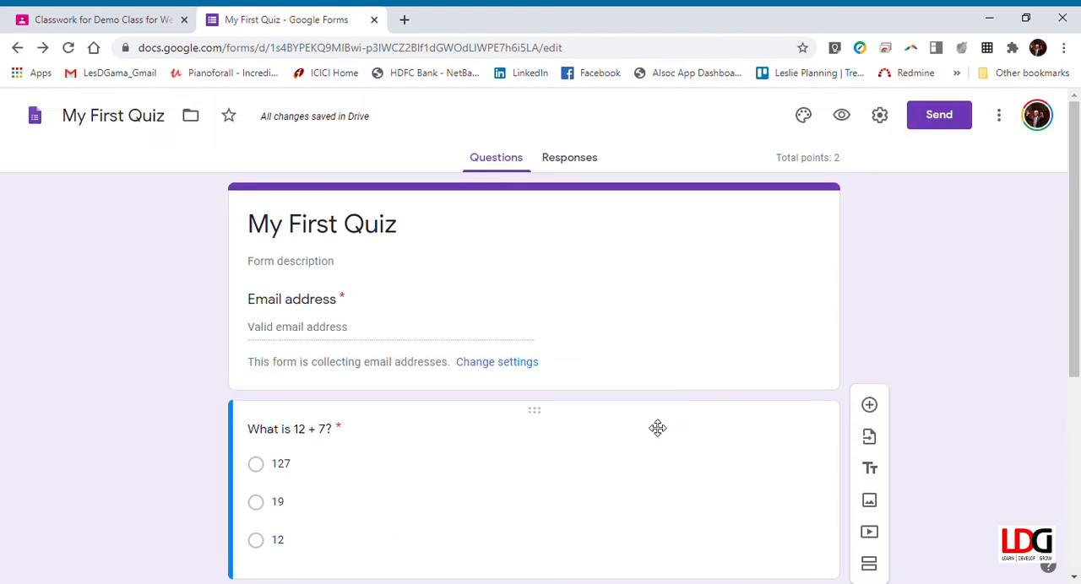
{"action": "left_click", "coordinate": [375, 19]}
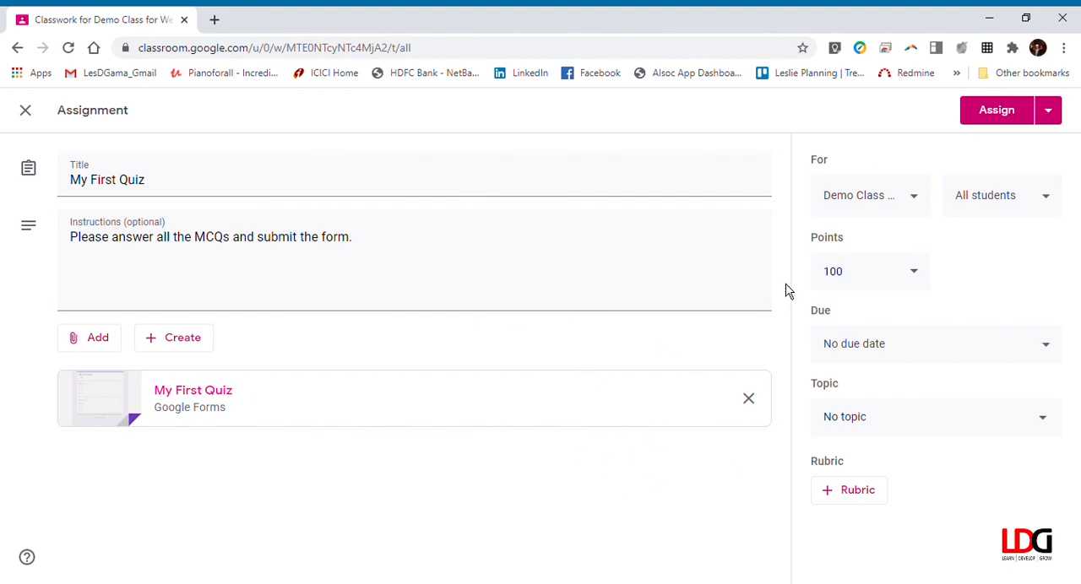
{"action": "left_click", "coordinate": [26, 111]}
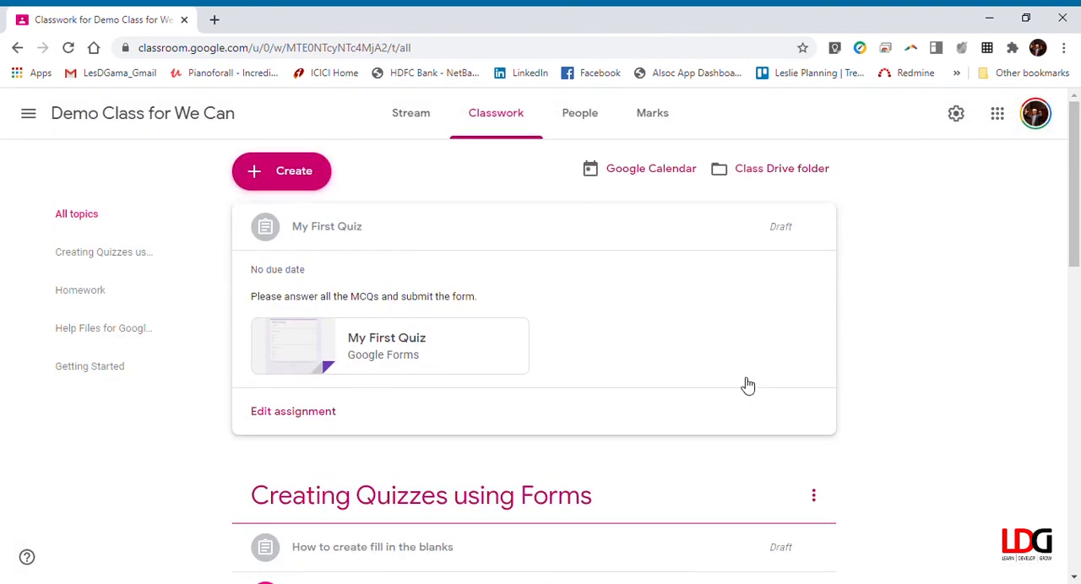
Step: Check the class stream for the quiz and return to the classwork list with the My First Quiz draft collapsed
{"action": "left_click", "coordinate": [421, 123]}
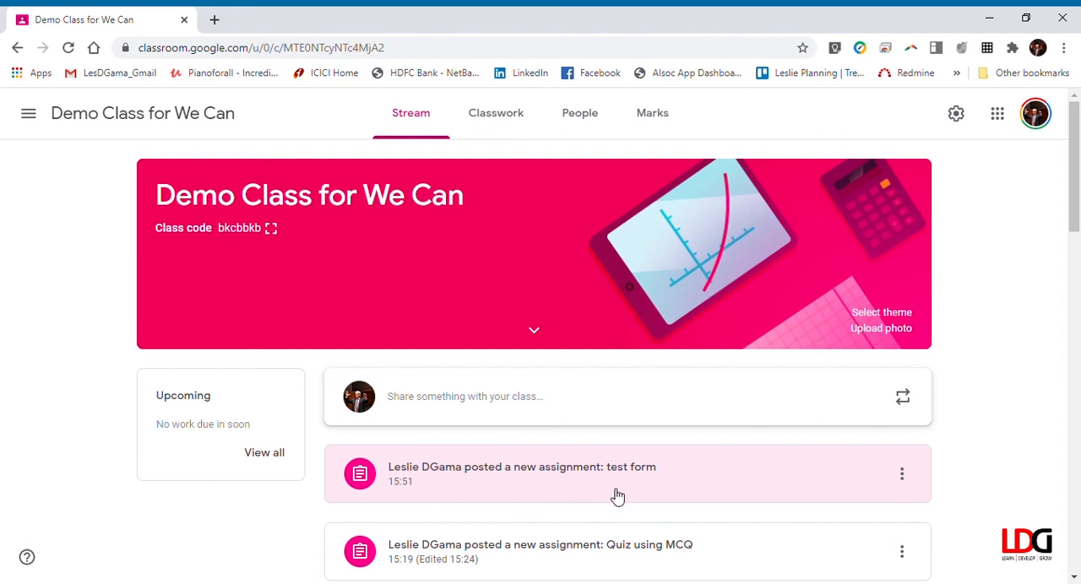
{"action": "left_click", "coordinate": [500, 113]}
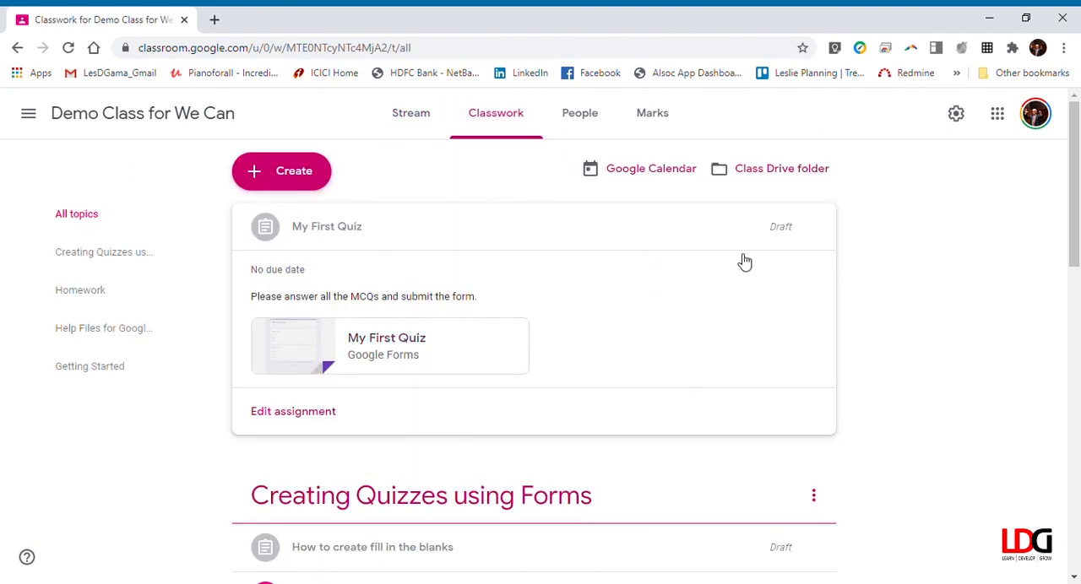
{"action": "left_click", "coordinate": [793, 235]}
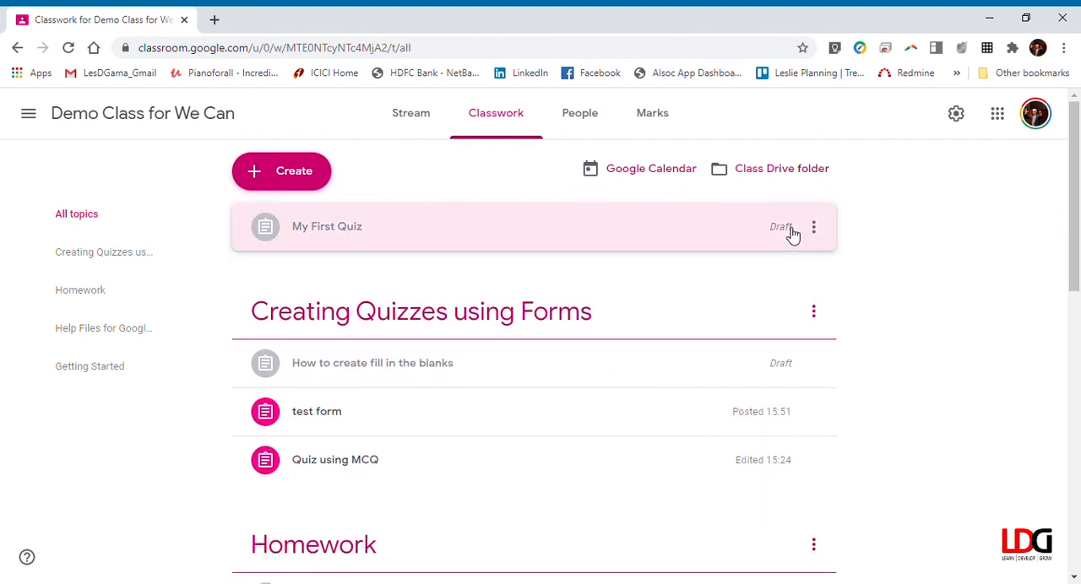
Step: Assign the My First Quiz draft to all students and move it into the Creating Quizzes using Forms topic
{"action": "left_click", "coordinate": [813, 228]}
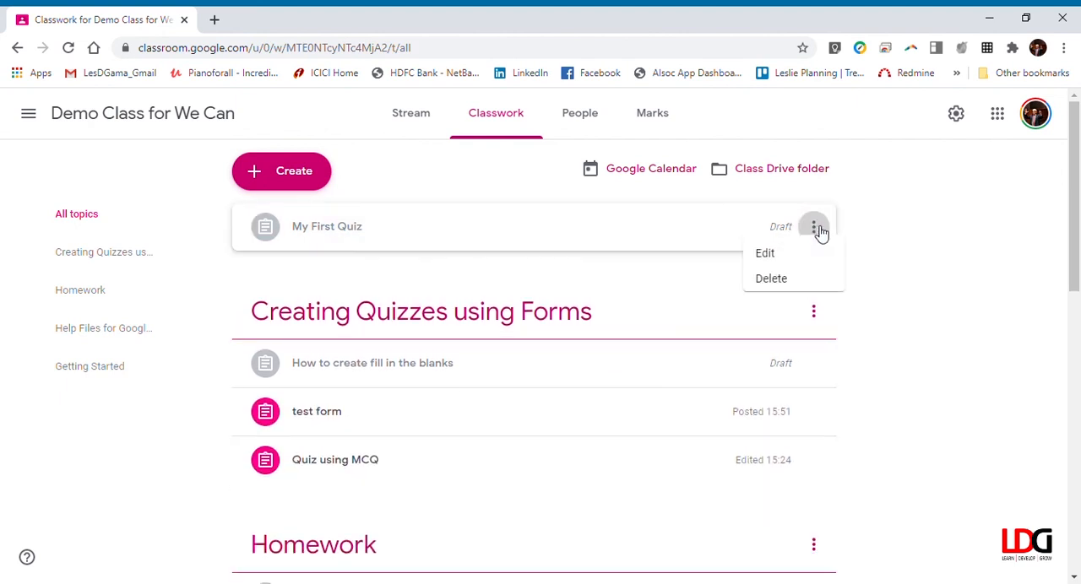
{"action": "left_click", "coordinate": [765, 264]}
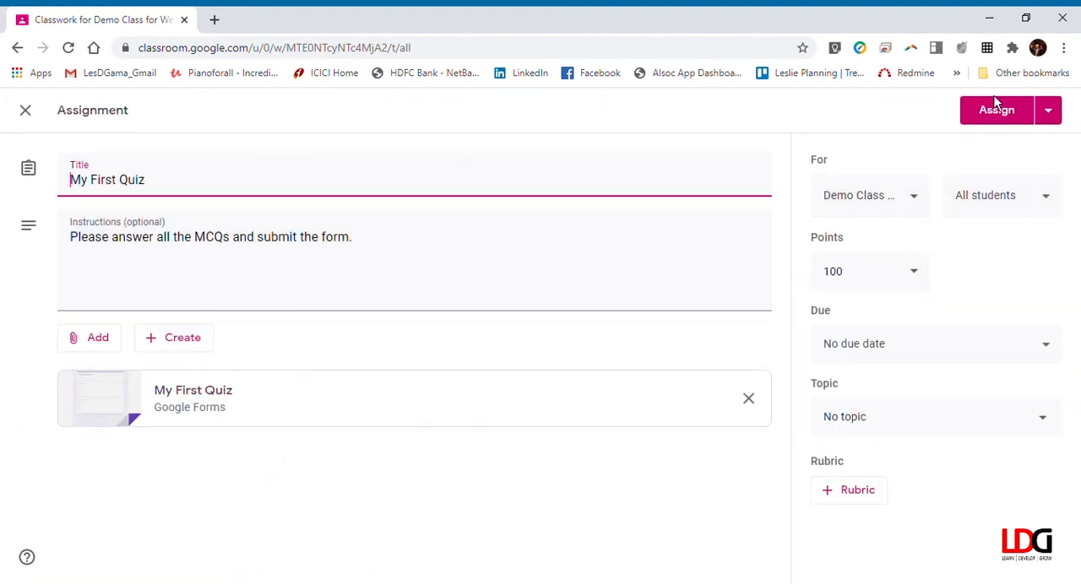
{"action": "left_click", "coordinate": [1049, 111]}
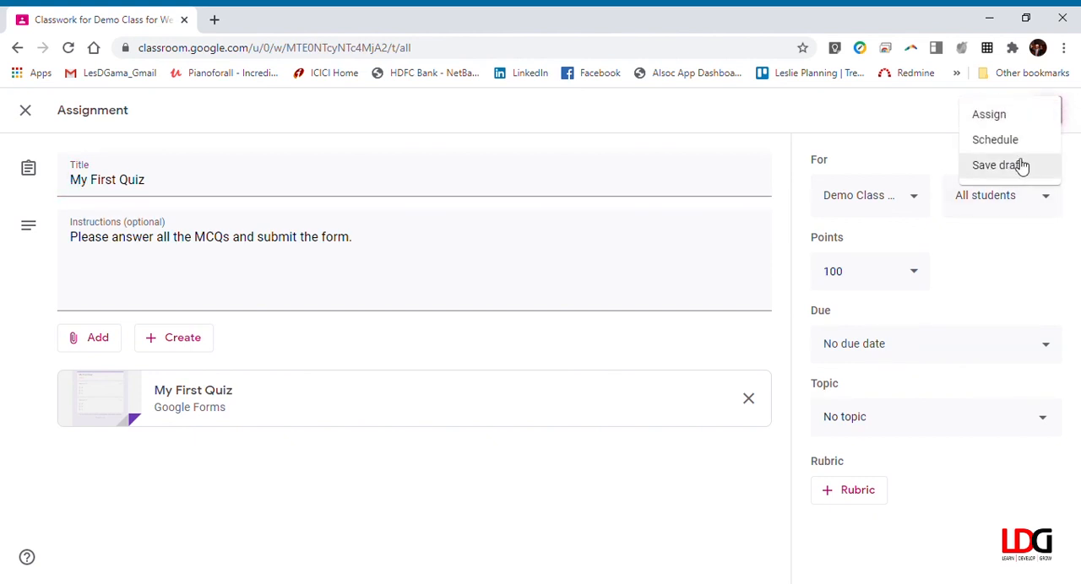
{"action": "left_click", "coordinate": [1056, 121]}
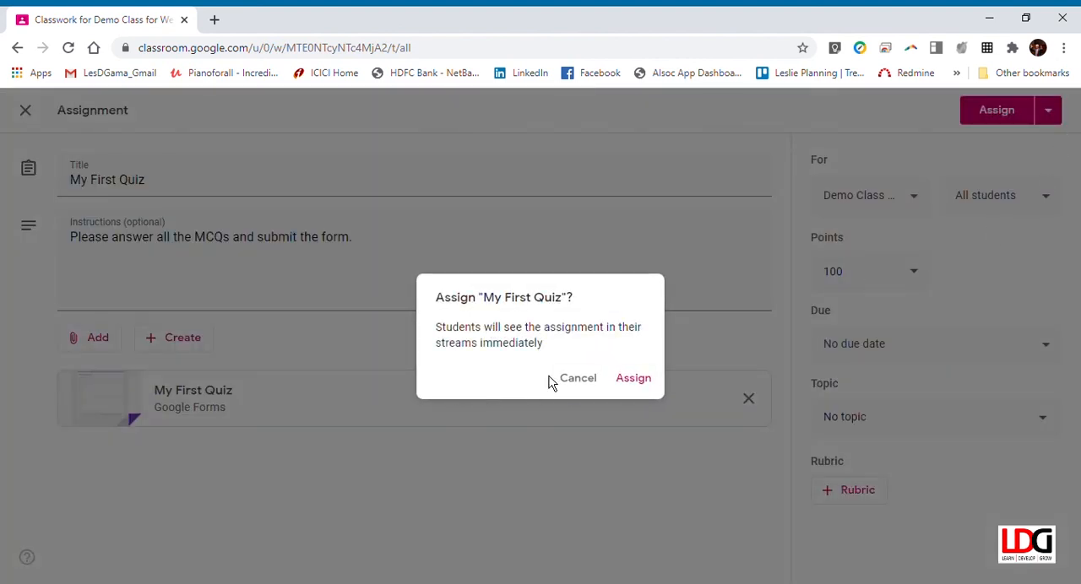
{"action": "left_click", "coordinate": [649, 380]}
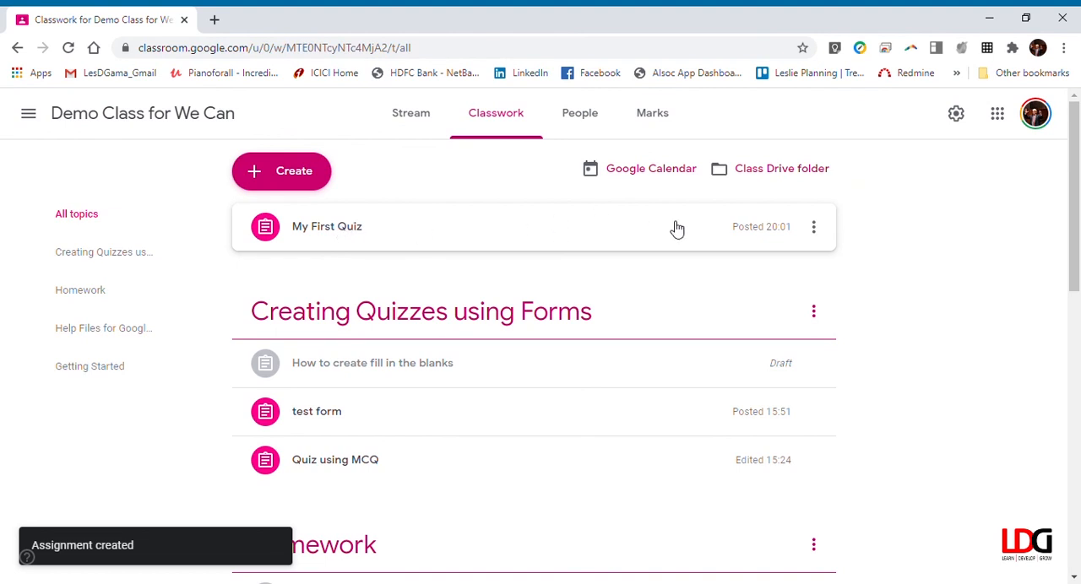
{"action": "left_click_drag", "start_coordinate": [335, 233], "coordinate": [365, 318]}
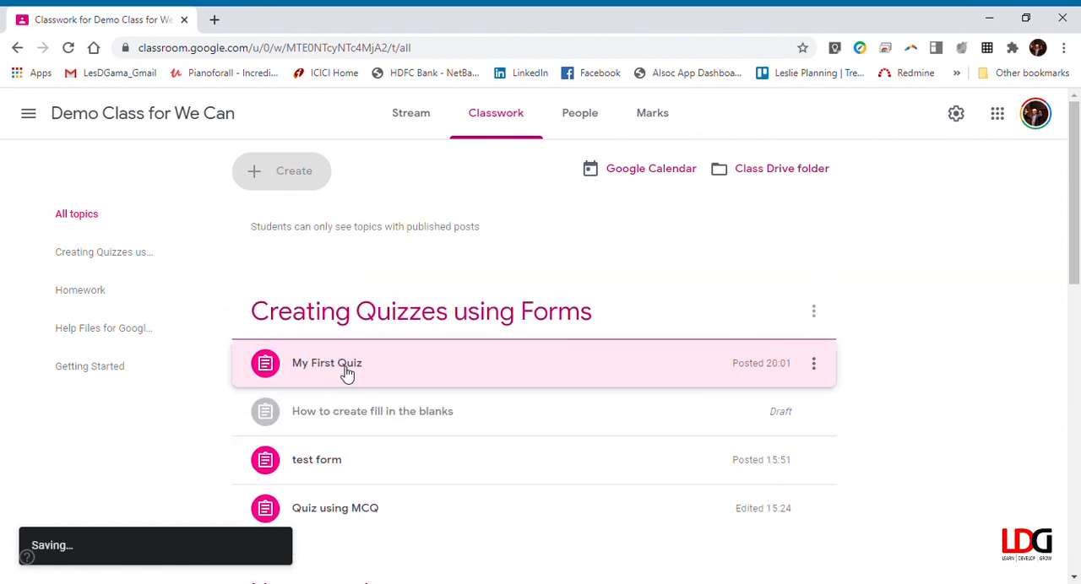